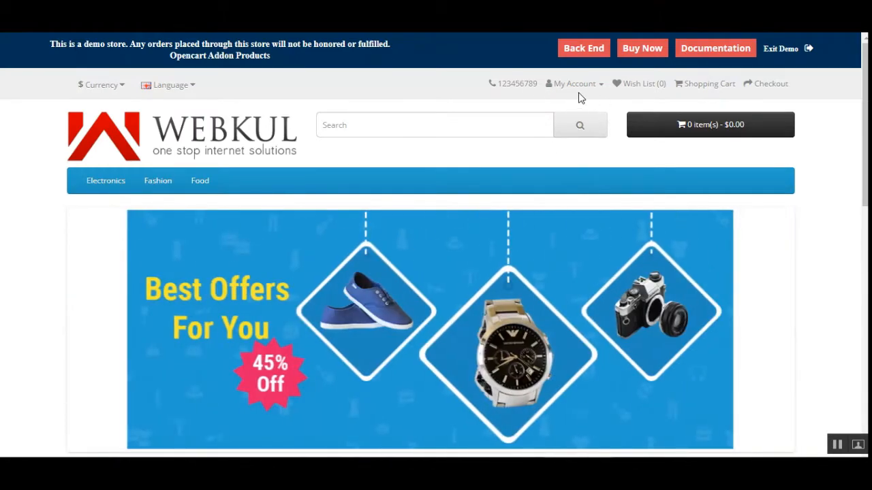
# - Go to the customer Login page and log in with the prefilled returning-customer credentials
pyautogui.click(581, 88)
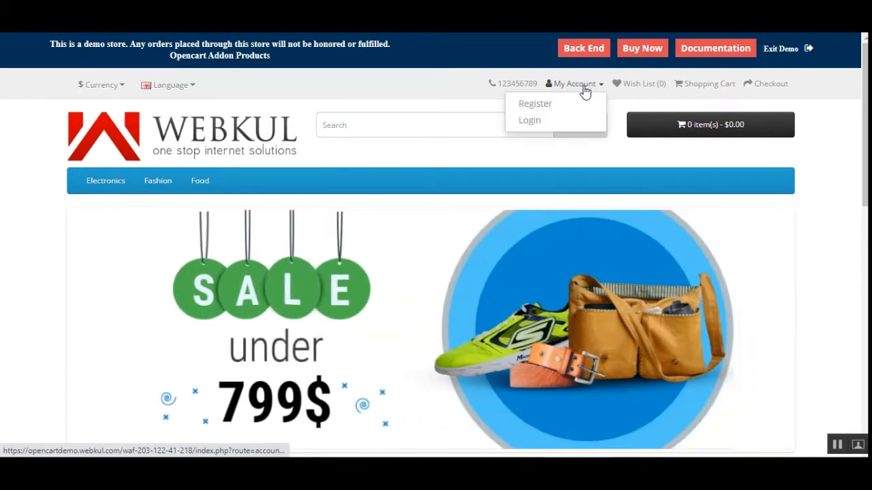
pyautogui.click(540, 121)
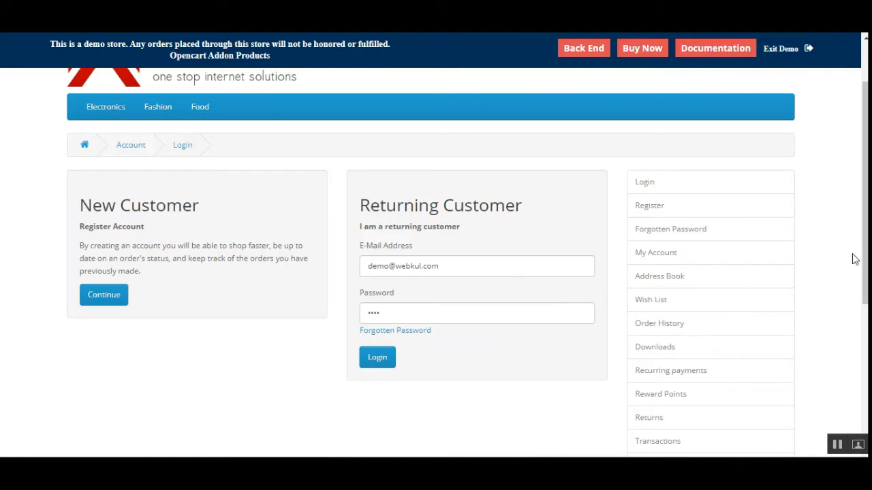
pyautogui.moveTo(865, 235)
pyautogui.mouseDown()
pyautogui.moveTo(865, 306)
pyautogui.moveTo(865, 218)
pyautogui.mouseUp()
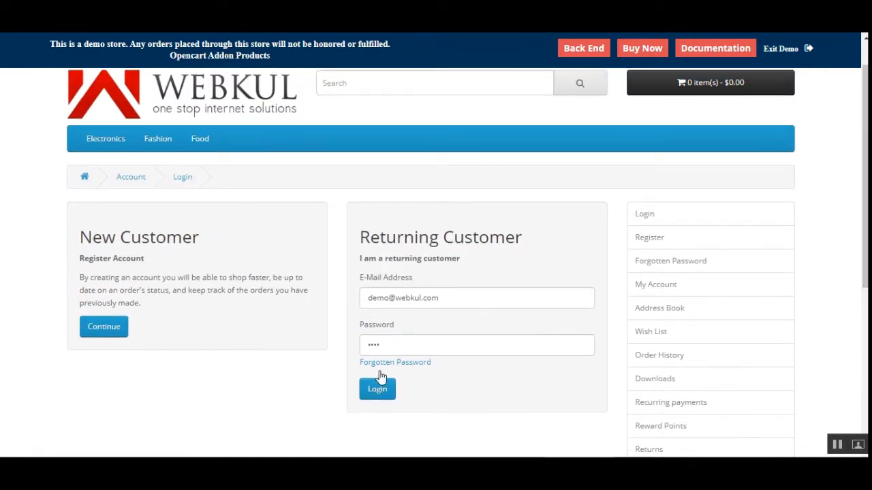
pyautogui.moveTo(370, 237); pyautogui.dragTo(509, 233)
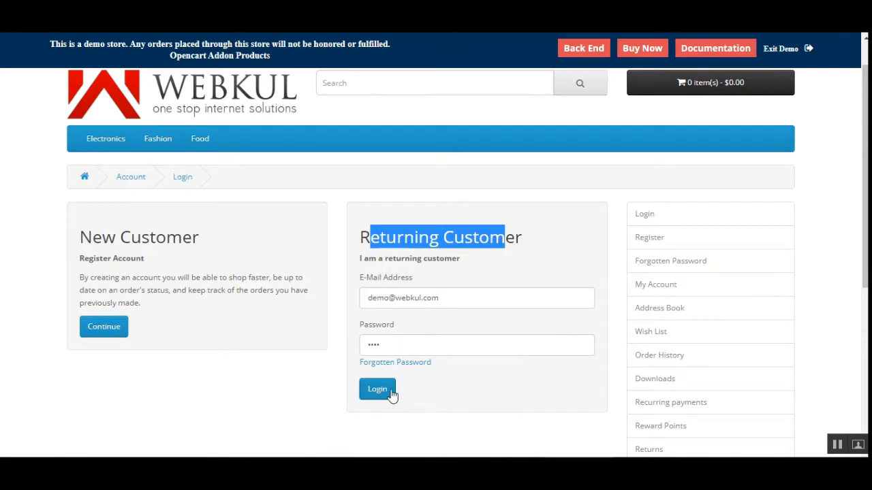
pyautogui.click(463, 424)
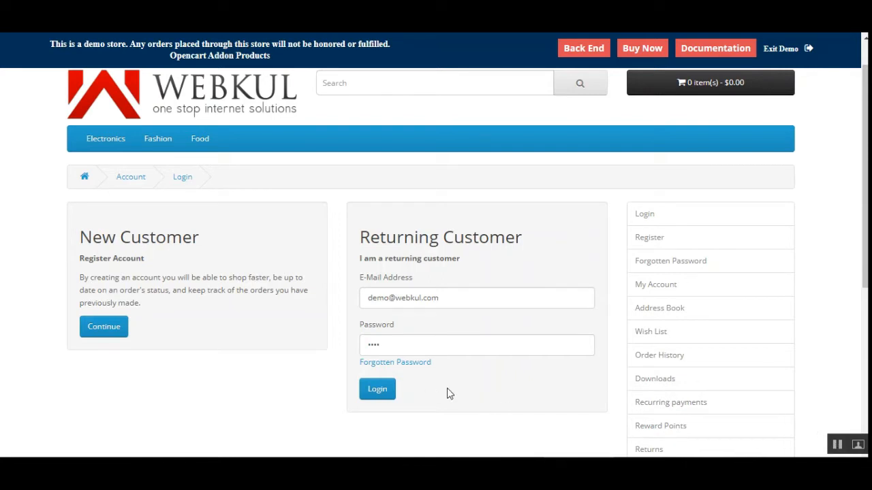
pyautogui.click(382, 395)
# - Submit the login and authenticate with the Google 2-factor code from the authenticator app
pyautogui.click(382, 395)
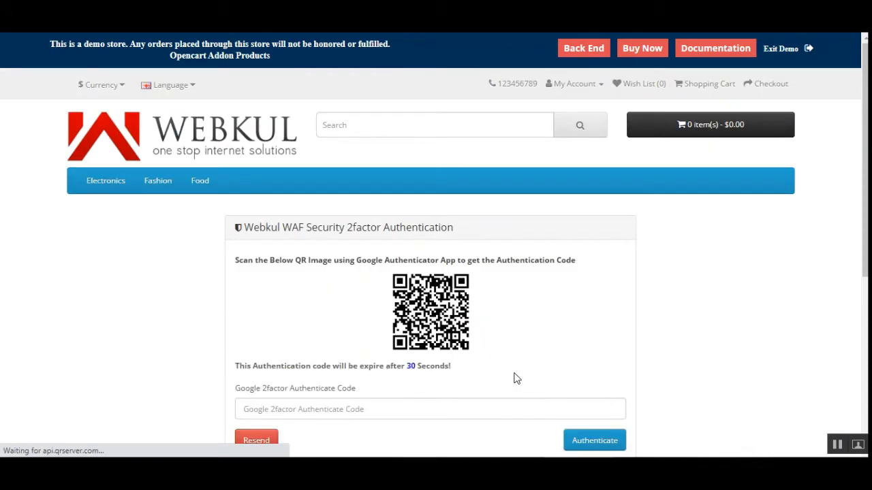
pyautogui.click(392, 409)
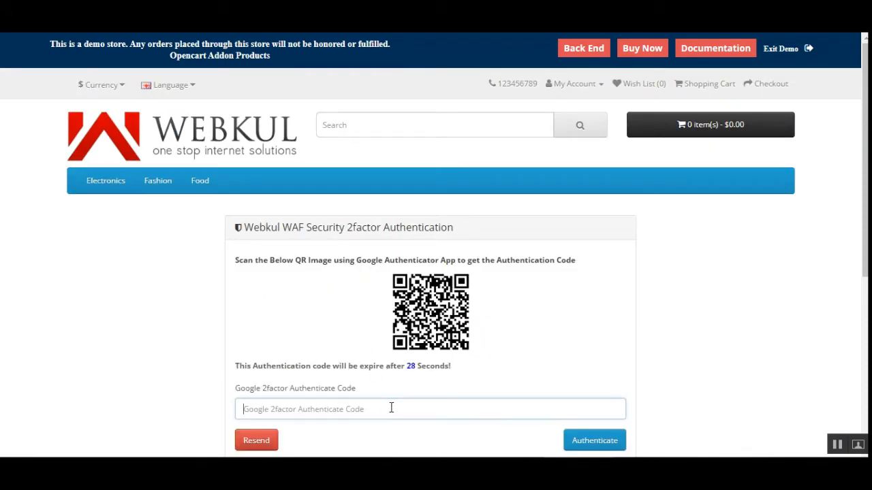
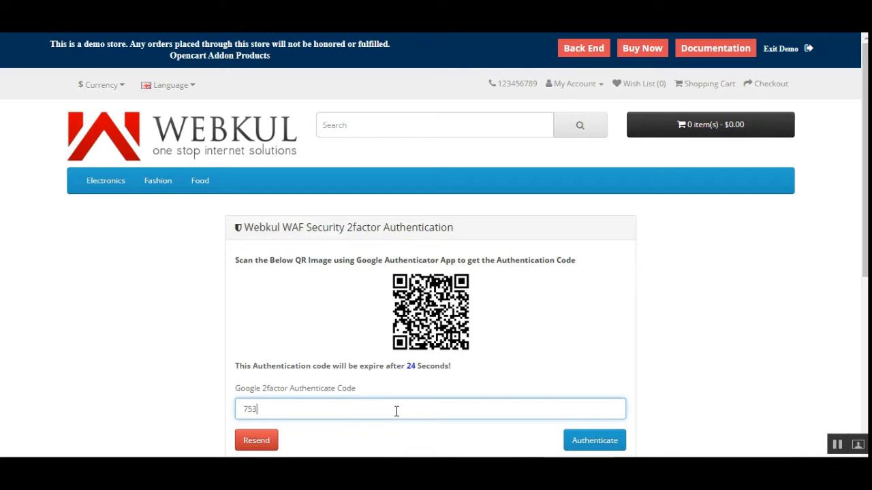
pyautogui.click(609, 446)
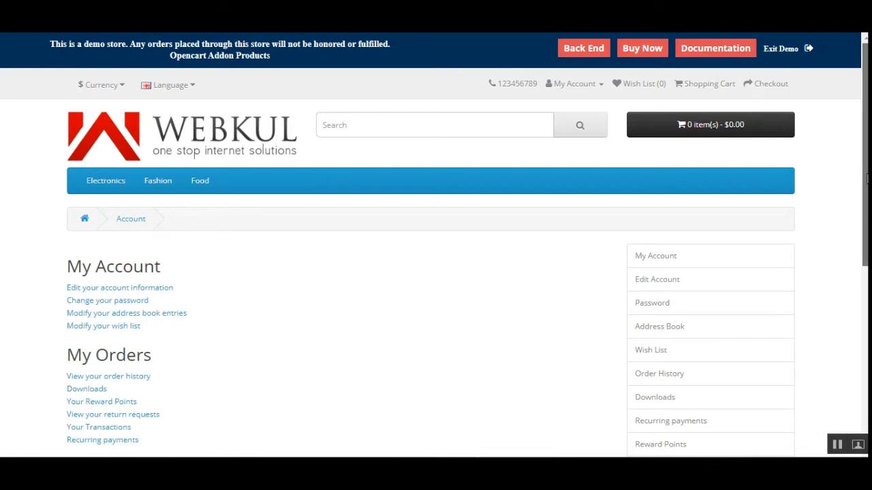
# - Open 'Edit your account information' and look over the customer's personal details form
pyautogui.moveTo(865, 174)
pyautogui.mouseDown()
pyautogui.moveTo(863, 352)
pyautogui.moveTo(863, 183)
pyautogui.mouseUp()
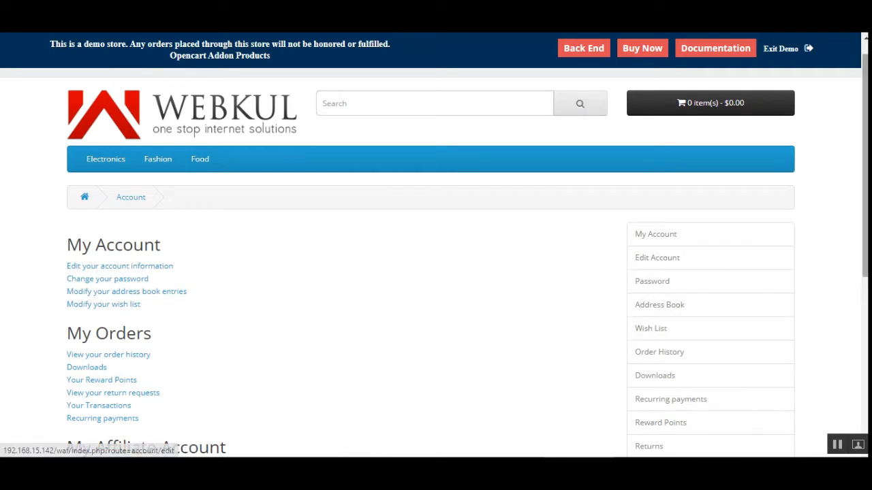
pyautogui.scroll(-2, 641, 258)
pyautogui.scroll(2, 720, 222)
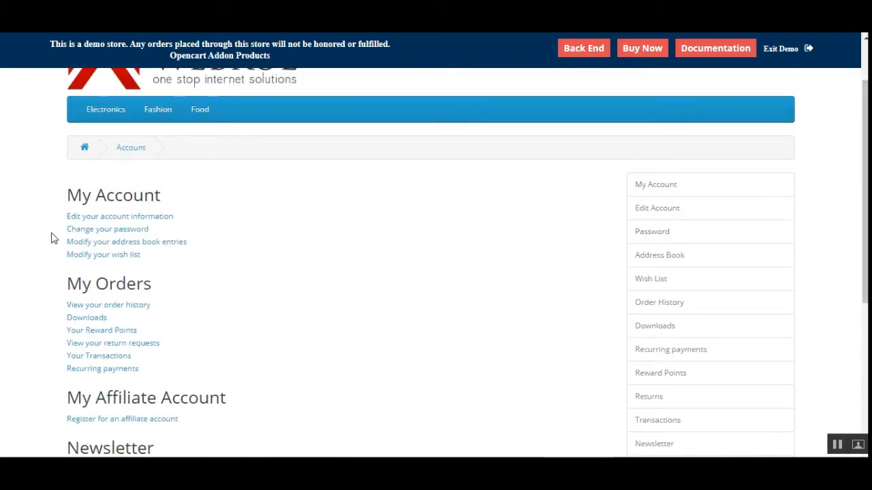
pyautogui.click(120, 217)
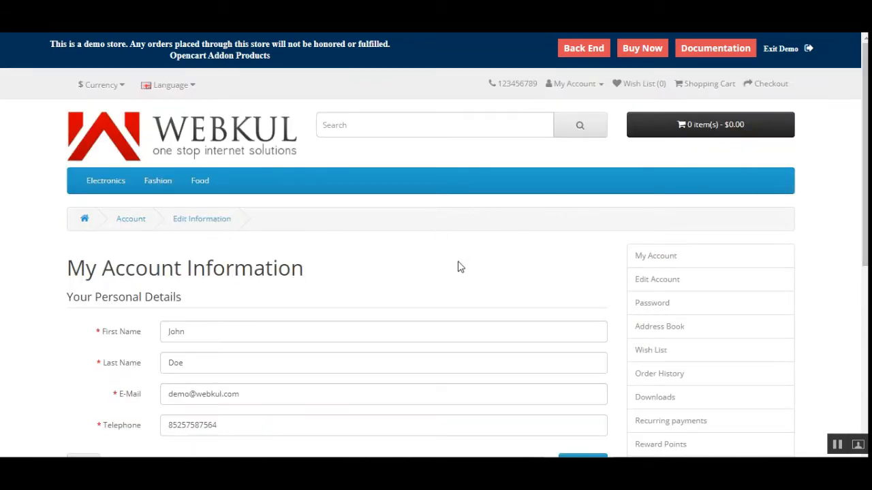
pyautogui.scroll(-3, 857, 278)
pyautogui.scroll(3, 857, 278)
pyautogui.scroll(-5, 583, 286)
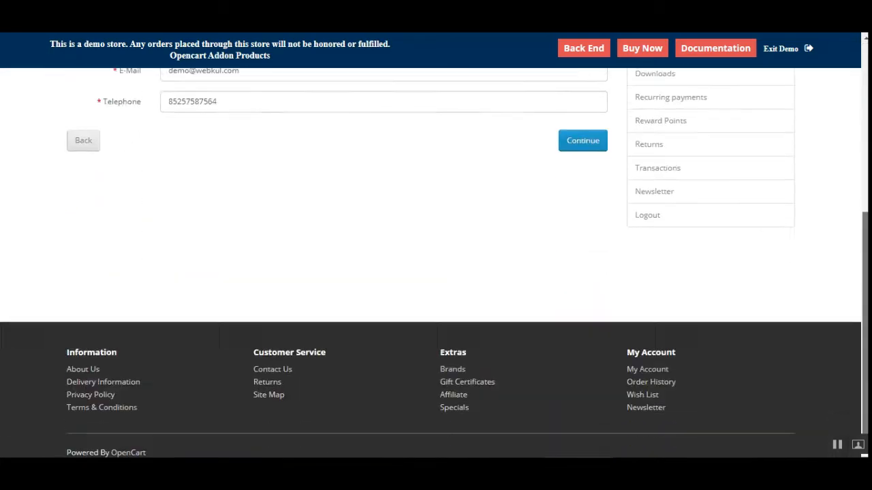
pyautogui.scroll(5, 582, 286)
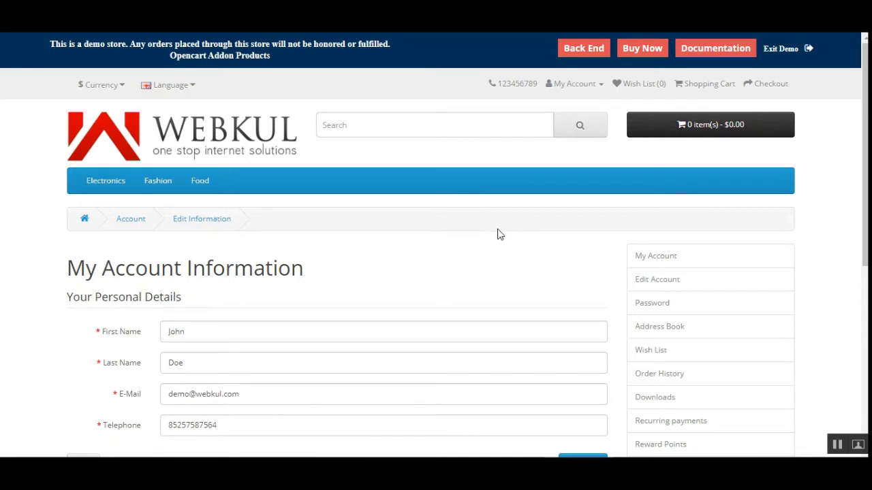
pyautogui.click(587, 93)
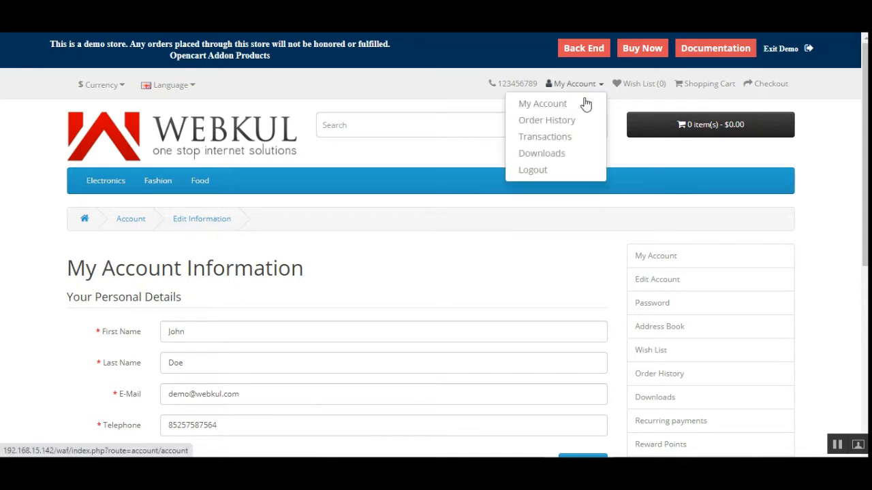
# - Log out from the My Account menu and continue to the storefront home page
pyautogui.click(568, 174)
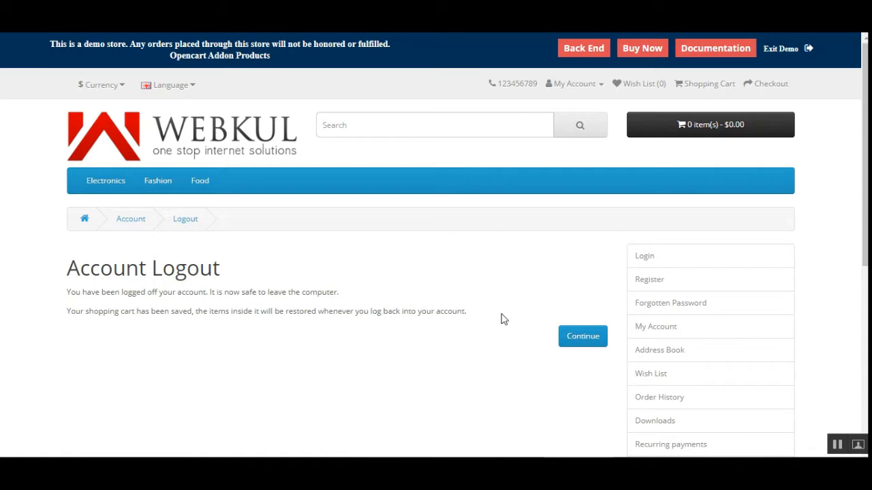
pyautogui.click(590, 342)
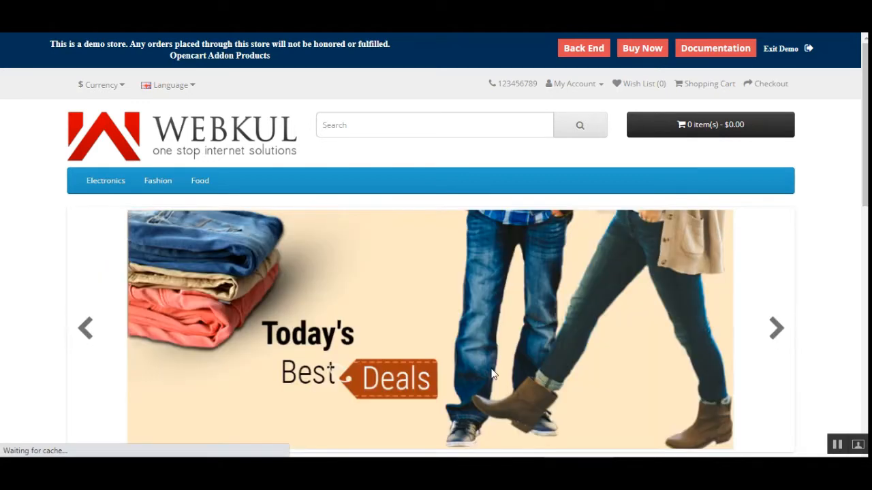
pyautogui.click(577, 90)
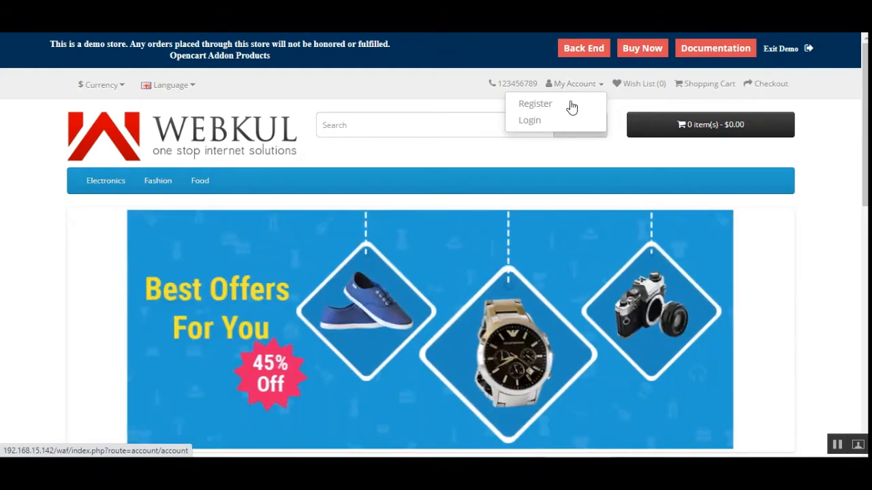
# - Open the Register Account page and review its Your Personal Details section
pyautogui.click(557, 104)
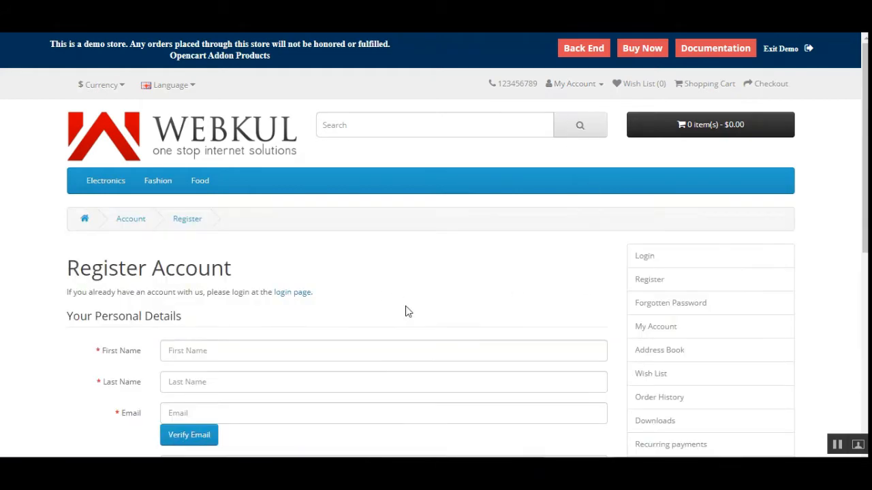
pyautogui.scroll(-2, 405, 309)
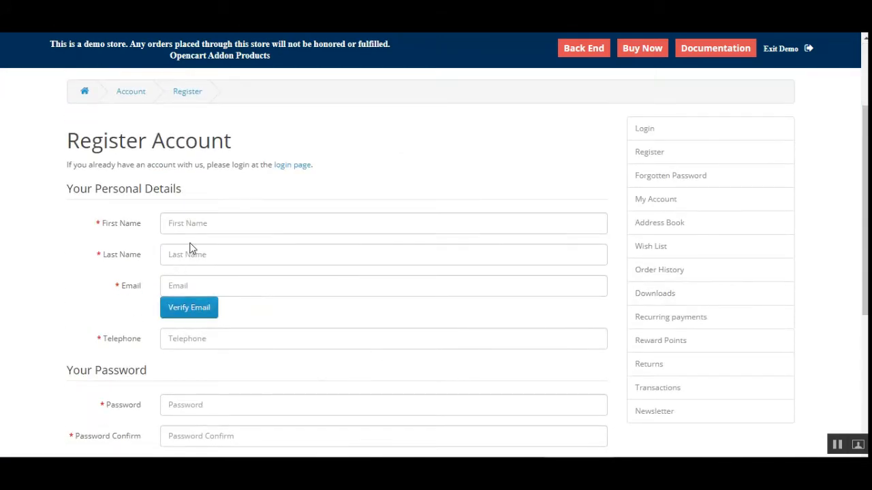
pyautogui.moveTo(88, 191); pyautogui.dragTo(237, 259)
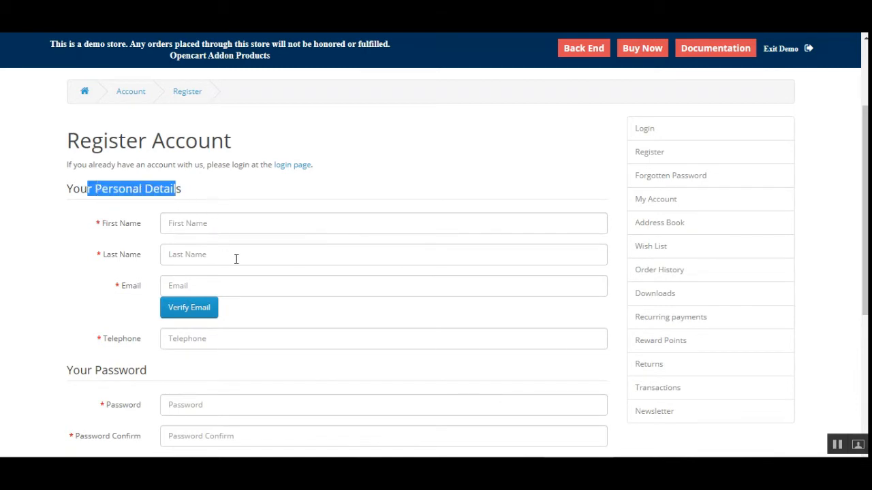
pyautogui.scroll(-3, 243, 344)
pyautogui.scroll(3, 244, 351)
pyautogui.click(840, 446)
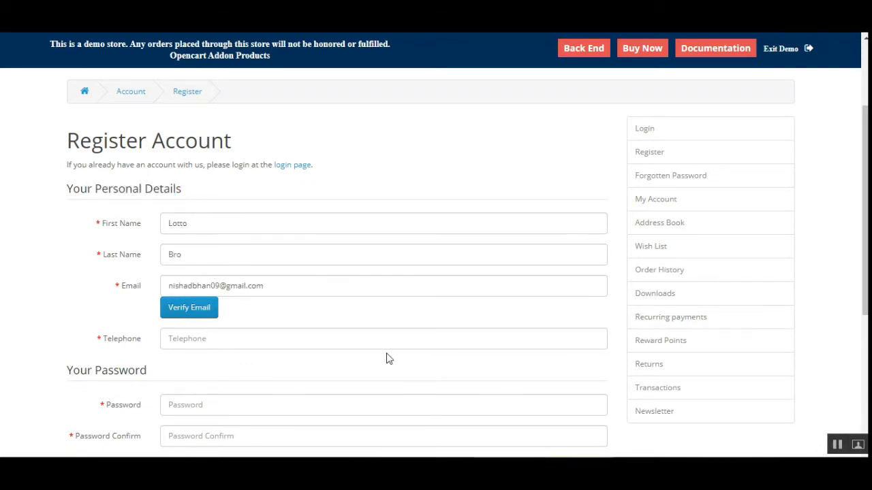
pyautogui.scroll(-2, 299, 277)
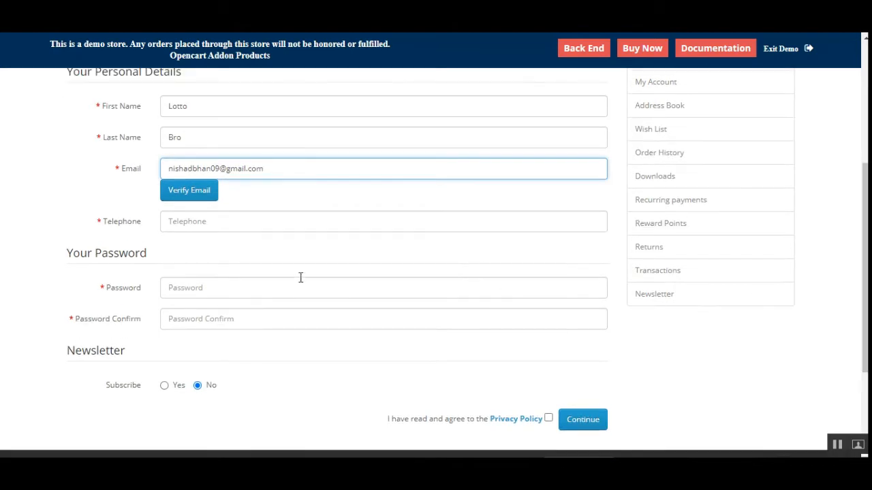
# - Enter the telephone number and a matching password, then accept the Privacy Policy
pyautogui.click(232, 225)
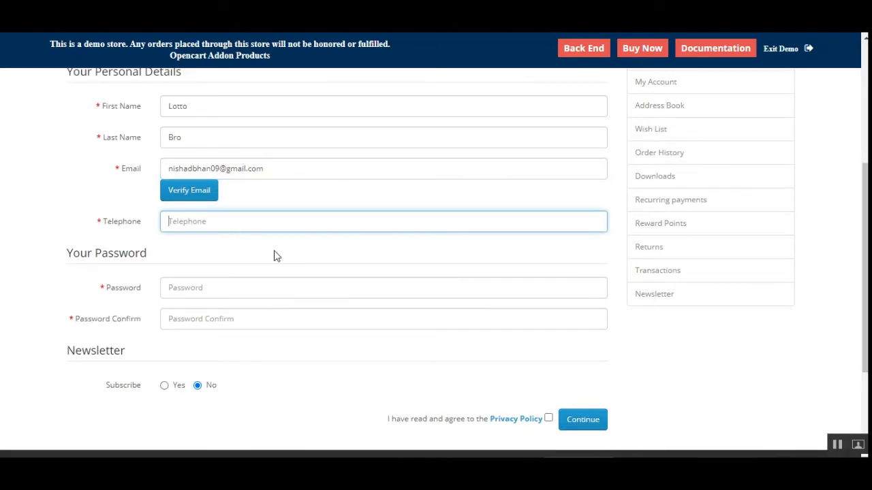
pyautogui.write('789632100')
pyautogui.click(234, 293)
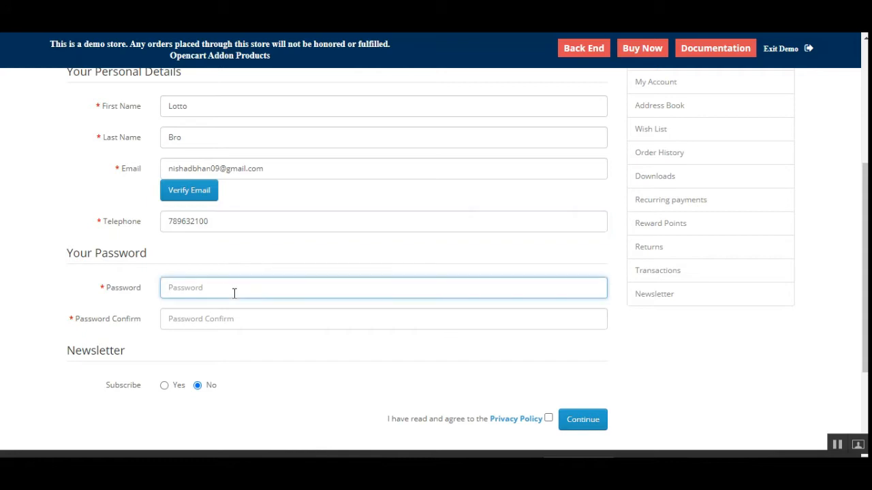
pyautogui.write('1')
pyautogui.click(241, 316)
pyautogui.write('1')
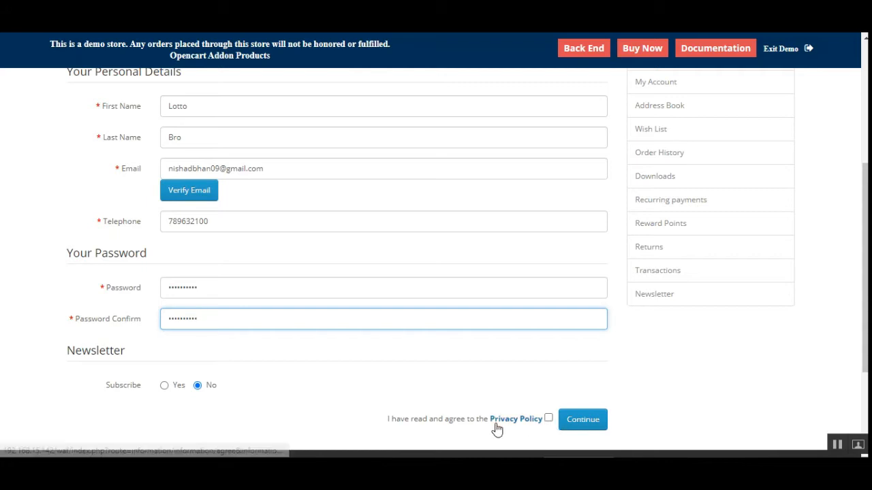
pyautogui.click(548, 419)
pyautogui.scroll(2, 356, 408)
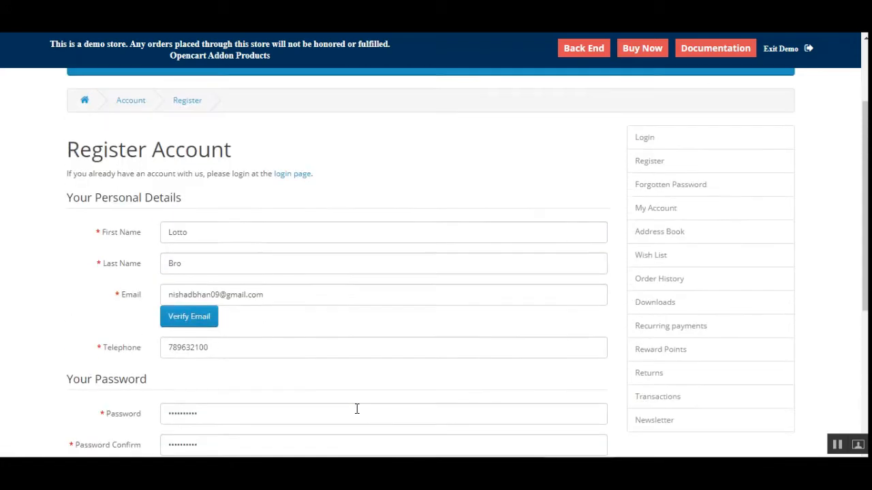
# - Send the e-mail verification for the entered address and check the success message
pyautogui.click(196, 326)
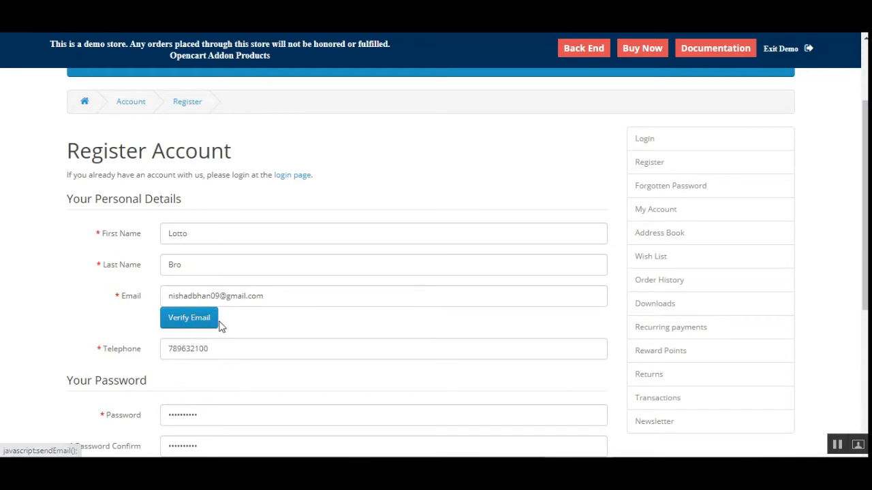
pyautogui.click(201, 326)
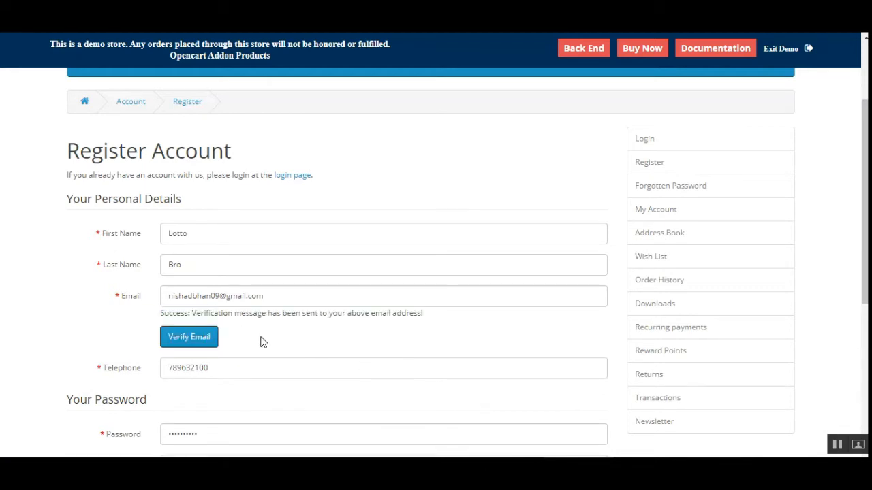
pyautogui.moveTo(207, 315); pyautogui.dragTo(406, 325)
pyautogui.click(410, 325)
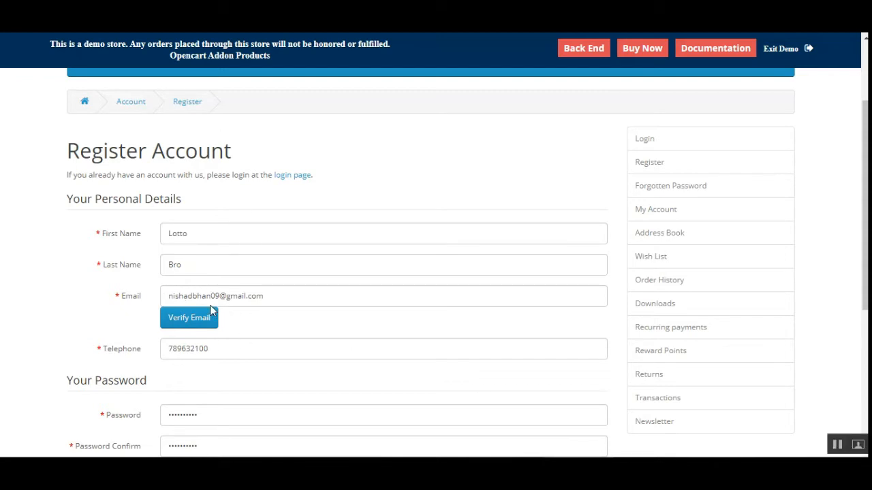
pyautogui.moveTo(168, 296); pyautogui.dragTo(265, 297)
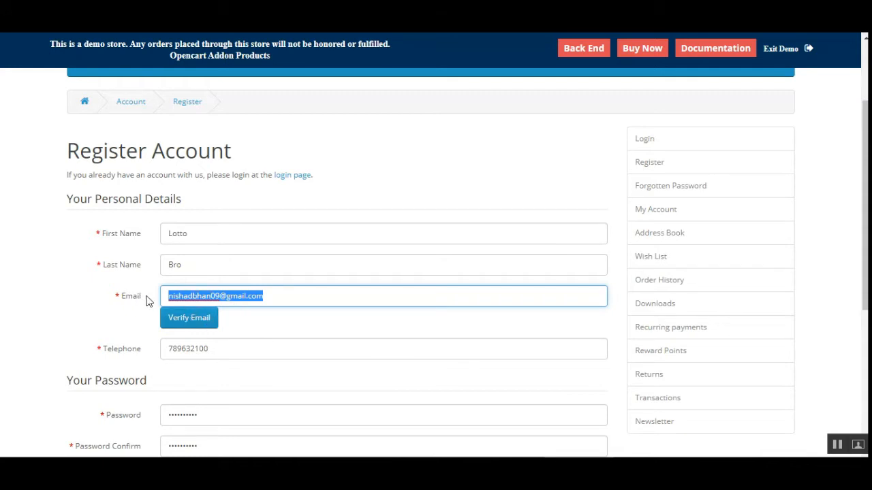
pyautogui.click(282, 299)
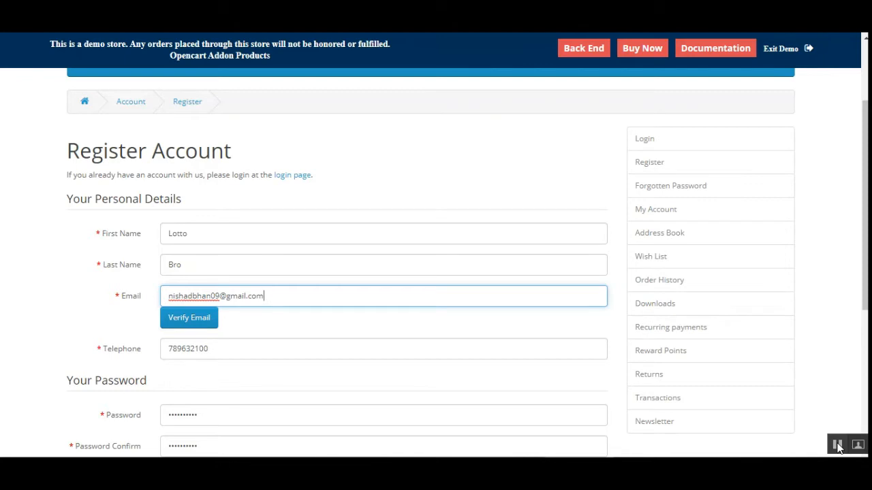
pyautogui.scroll(-2, 789, 426)
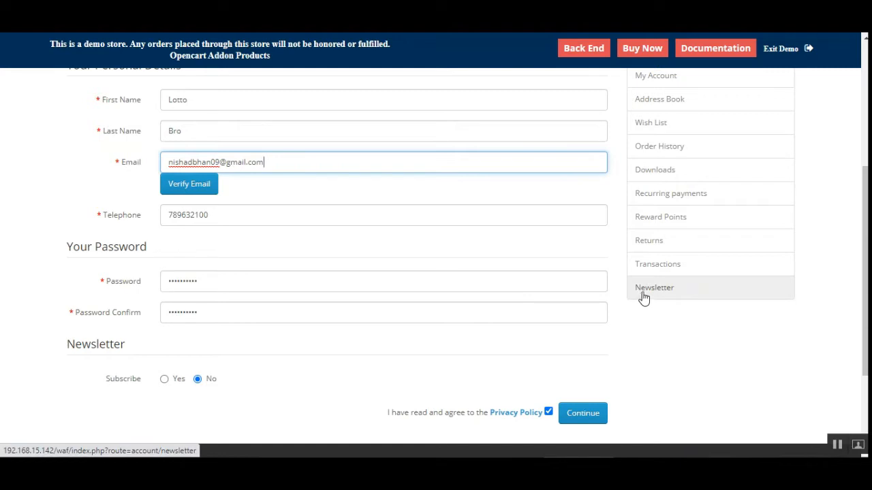
pyautogui.click(862, 377)
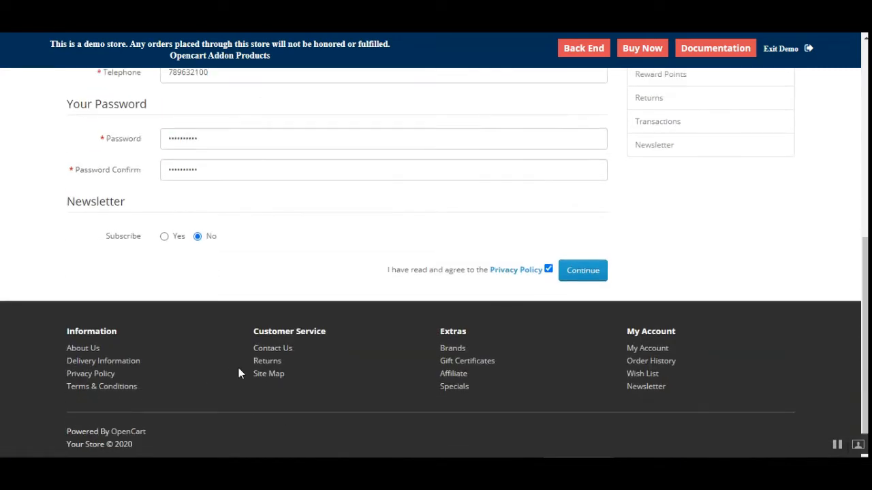
# - Submit the empty Contact Us form to check its reCAPTCHA protection
pyautogui.click(275, 352)
pyautogui.scroll(-2, 764, 241)
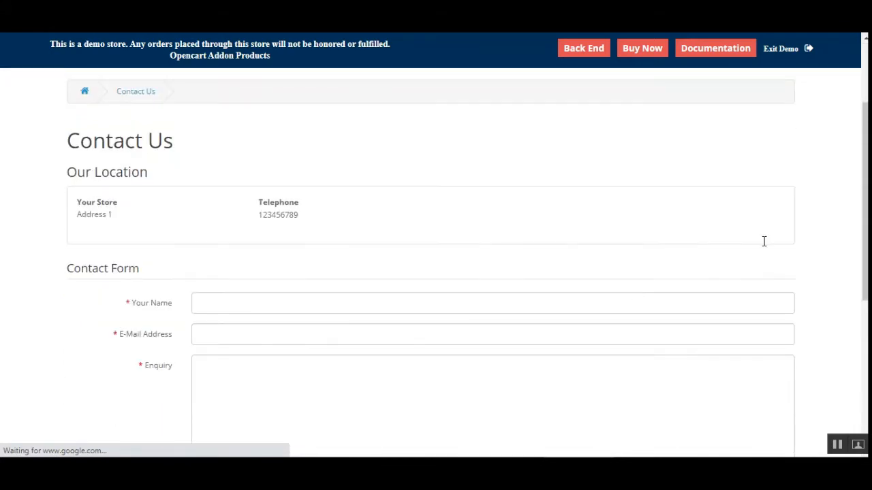
pyautogui.moveTo(864, 238); pyautogui.dragTo(864, 266)
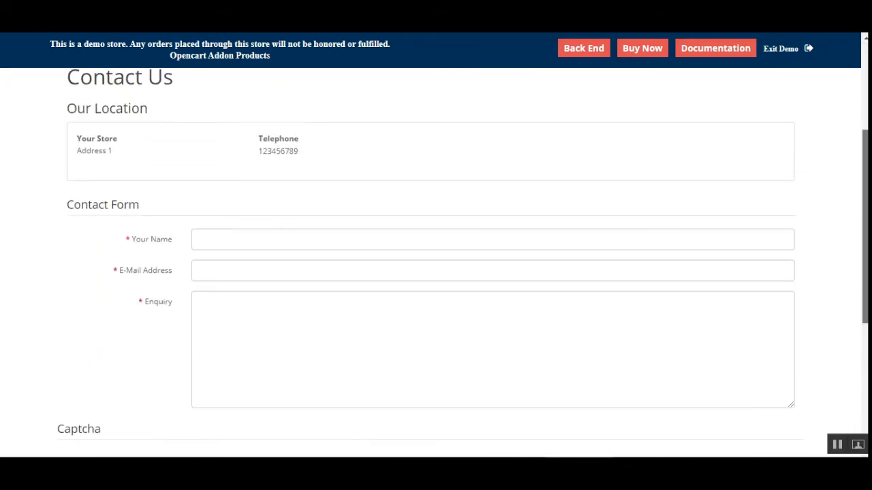
pyautogui.moveTo(865, 181); pyautogui.dragTo(865, 232)
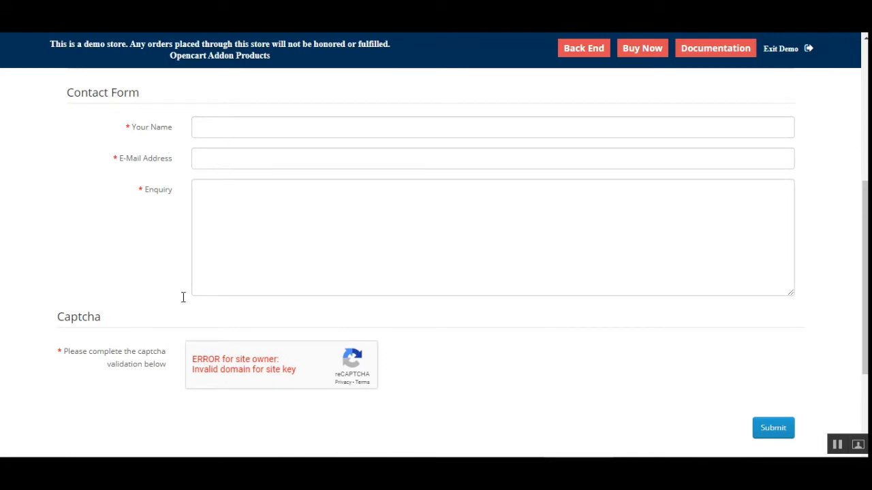
pyautogui.scroll(-2, 229, 223)
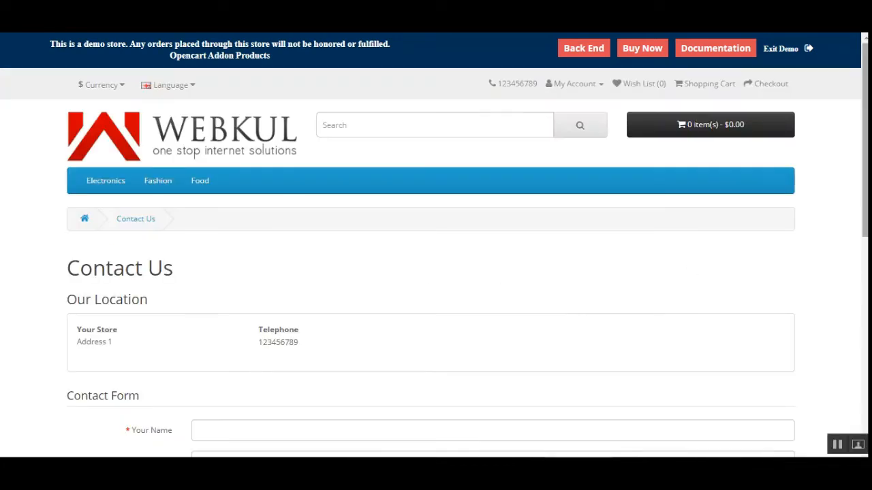
pyautogui.scroll(-4, 435, 273)
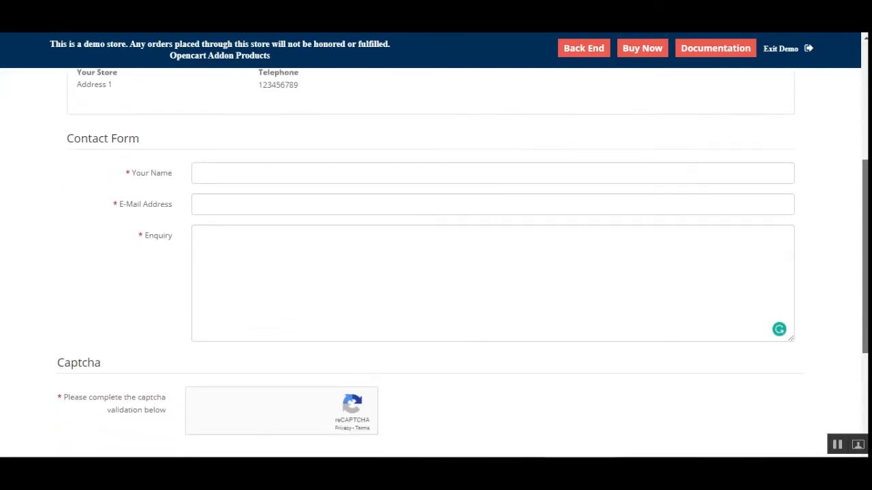
pyautogui.scroll(-2, 403, 341)
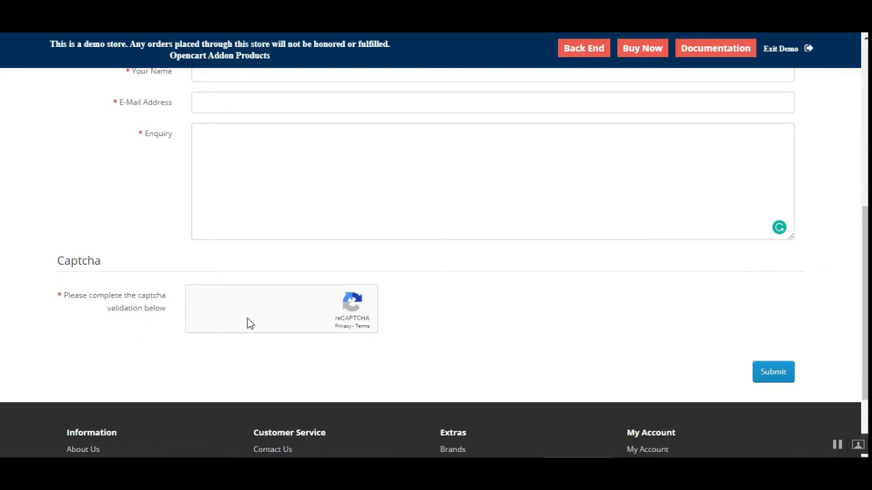
pyautogui.click(773, 373)
pyautogui.scroll(-4, 436, 262)
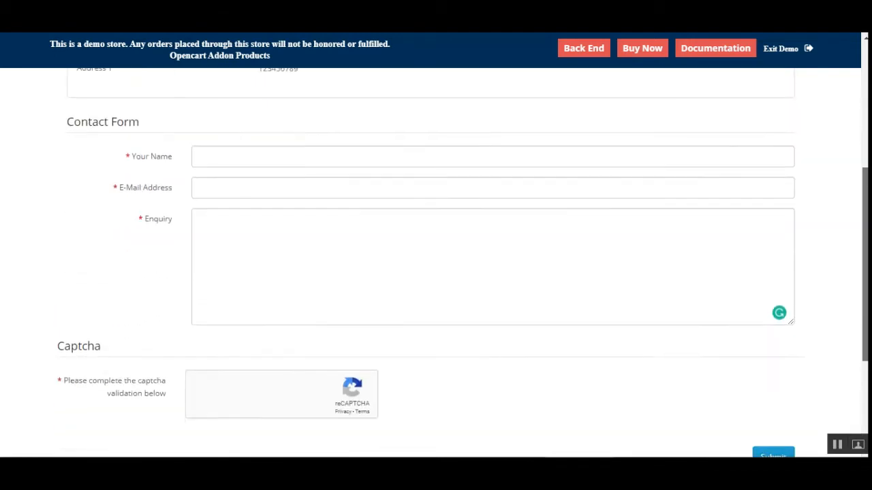
pyautogui.scroll(6, 436, 262)
pyautogui.scroll(-5, 712, 359)
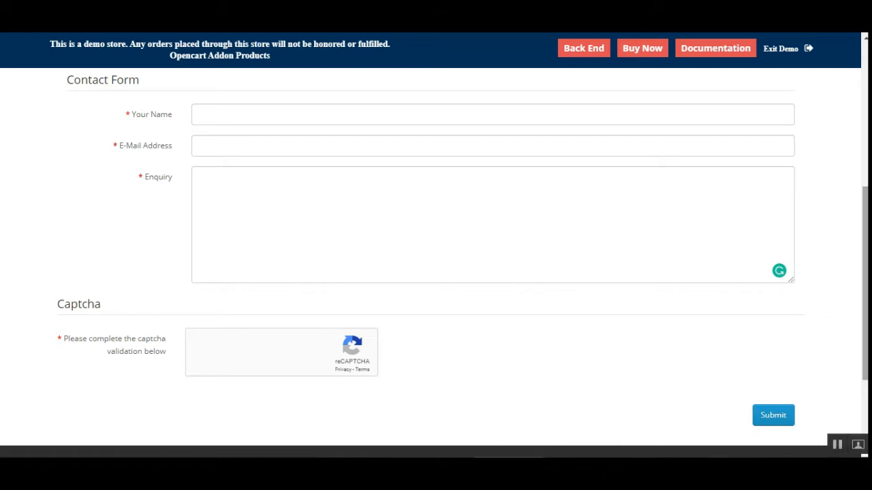
pyautogui.scroll(5, 409, 266)
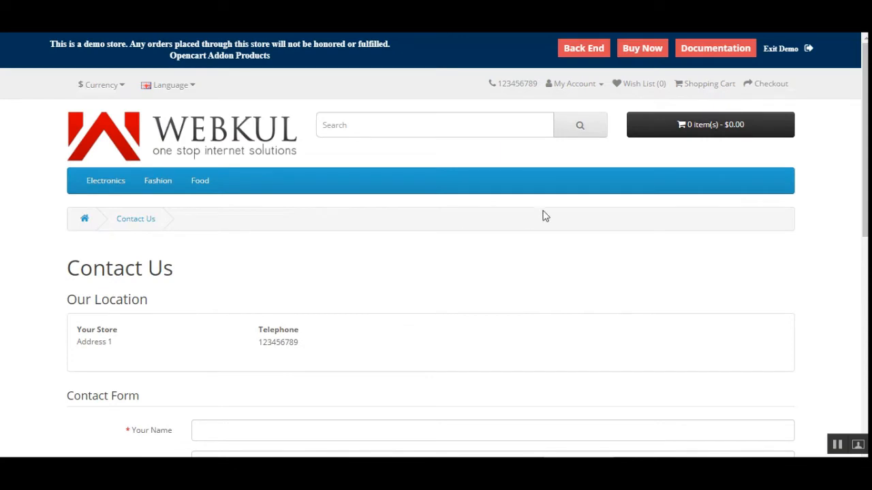
# - Open the admin Back End link in a new tab and switch to it
pyautogui.rightClick(572, 49)
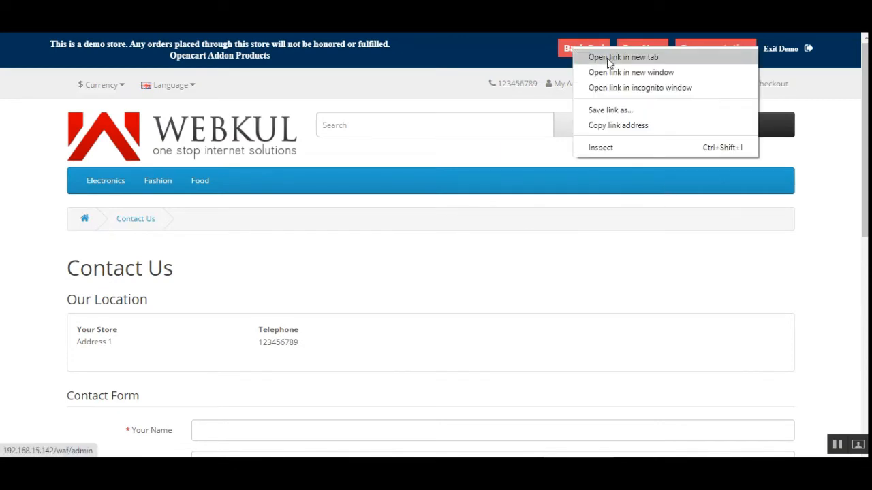
pyautogui.click(608, 58)
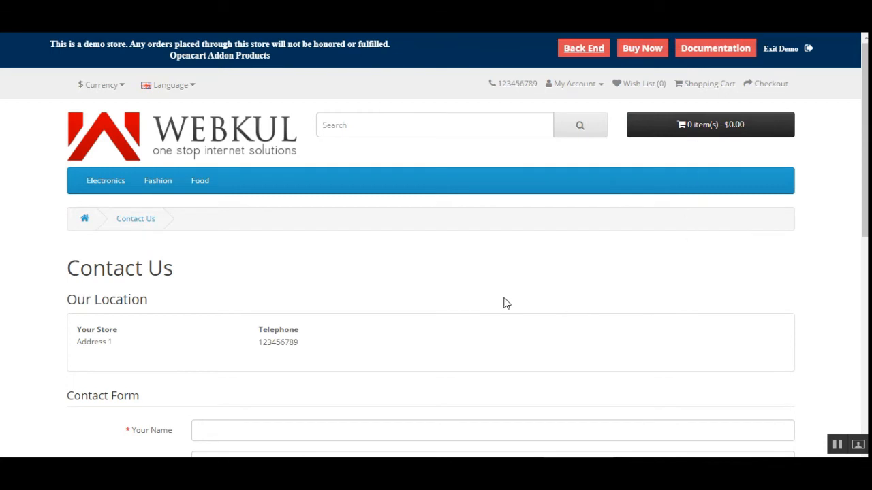
pyautogui.click(613, 8)
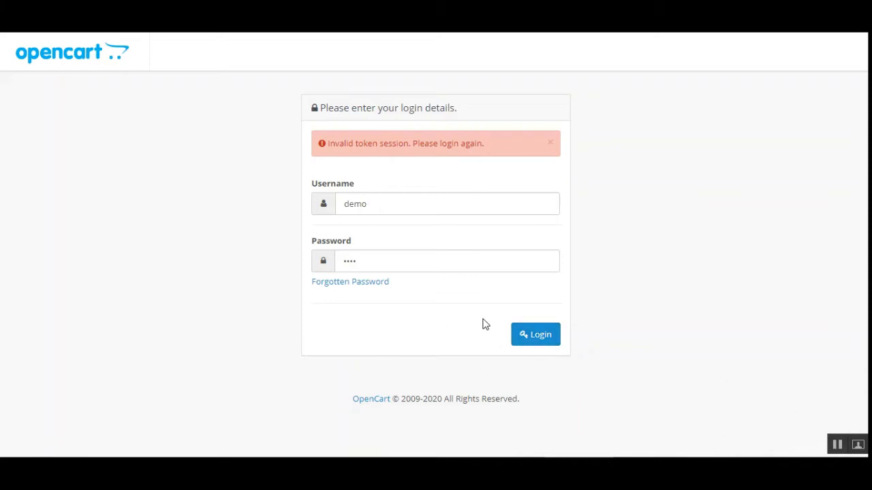
# - Log in to the admin and verify with the authenticator app's Google 2-factor code
pyautogui.click(544, 343)
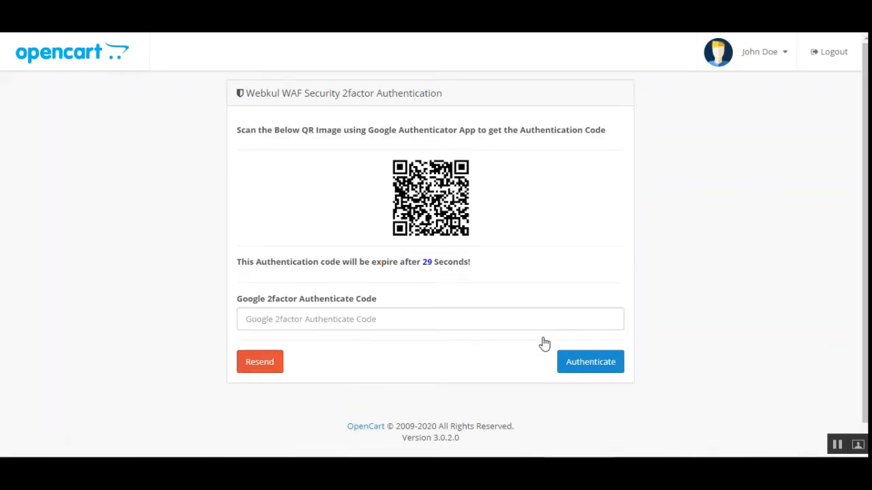
pyautogui.click(484, 313)
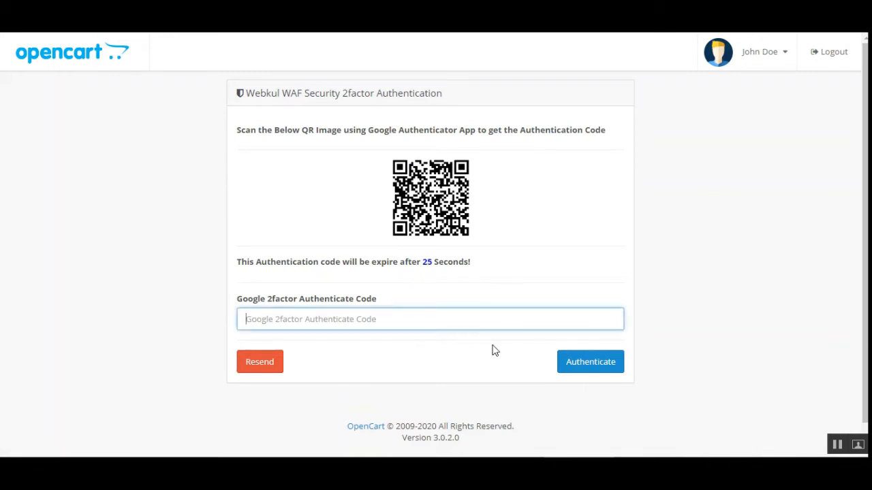
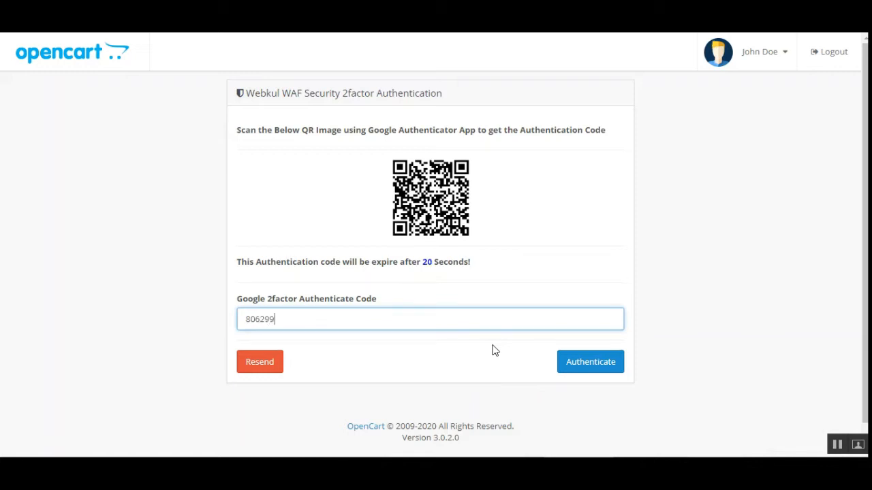
pyautogui.click(585, 368)
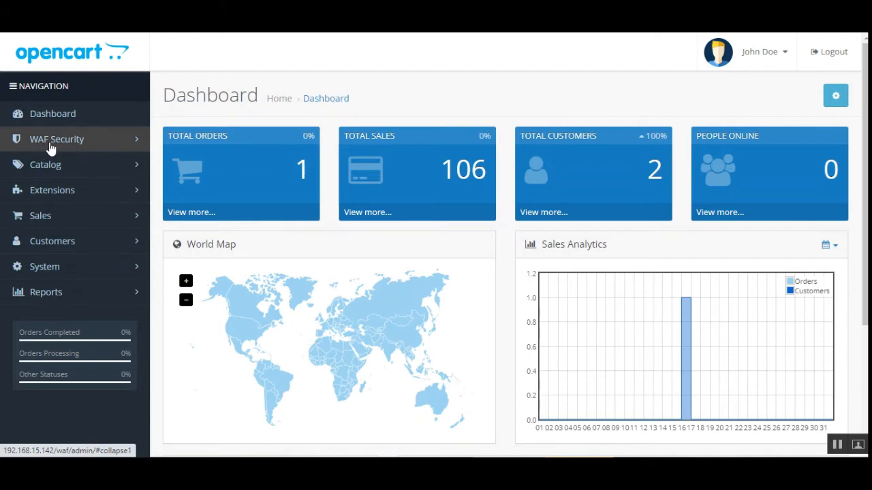
# - Expand WAF Security in the sidebar and open WAF Module Configuration in a new tab
pyautogui.click(100, 144)
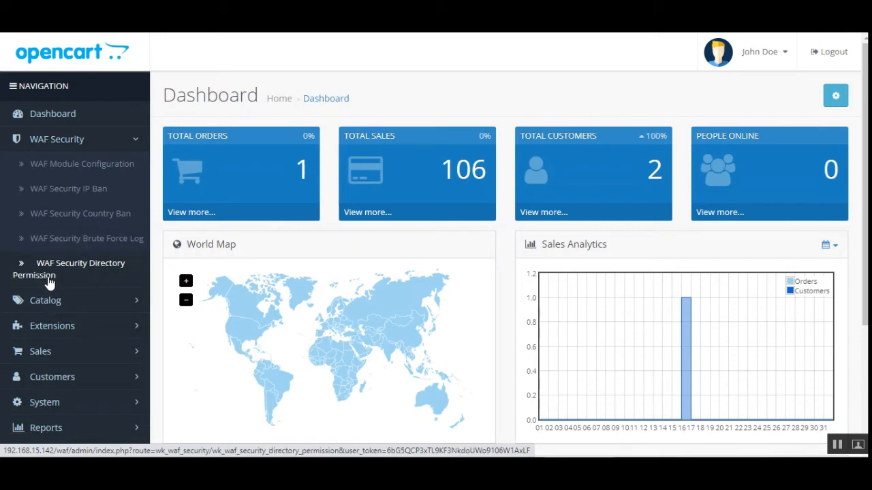
pyautogui.rightClick(91, 167)
pyautogui.click(123, 174)
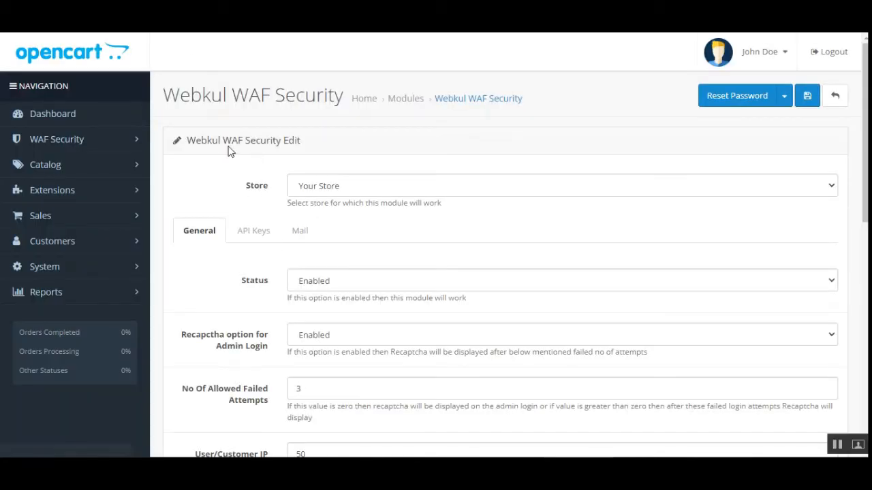
pyautogui.moveTo(182, 93); pyautogui.dragTo(345, 125)
pyautogui.click(345, 127)
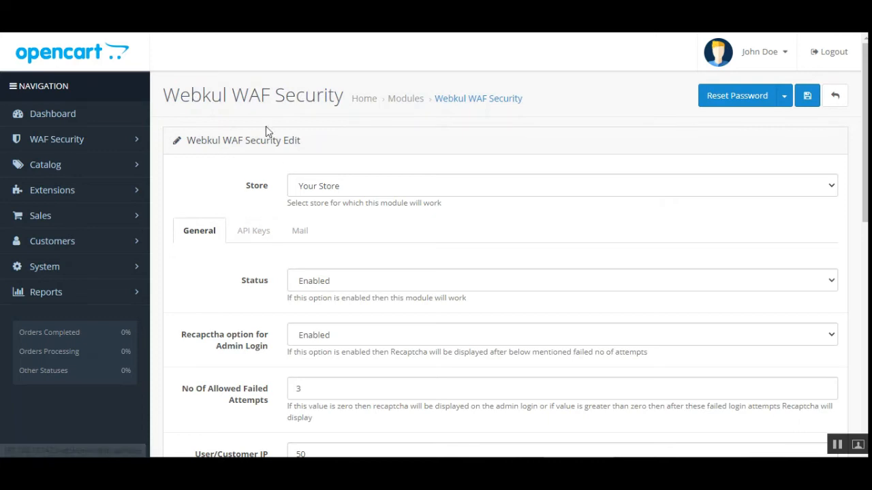
pyautogui.moveTo(215, 144); pyautogui.dragTo(307, 144)
pyautogui.click(314, 142)
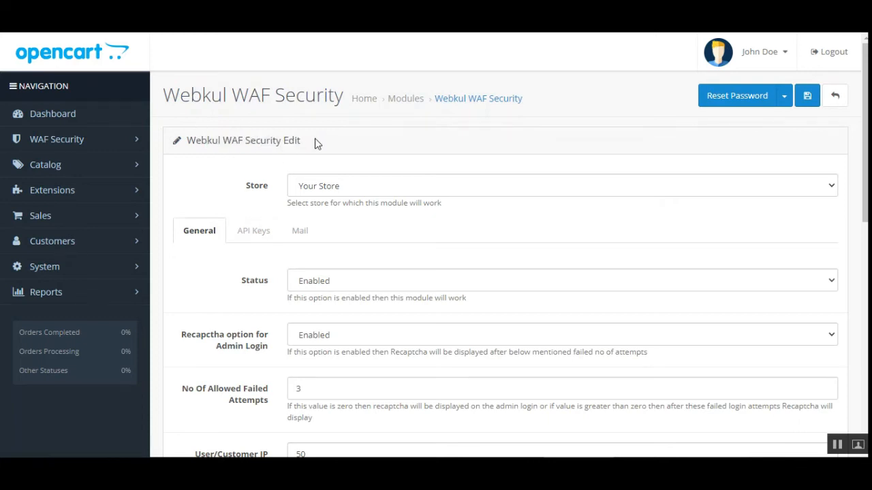
pyautogui.click(301, 235)
pyautogui.click(200, 233)
pyautogui.click(379, 186)
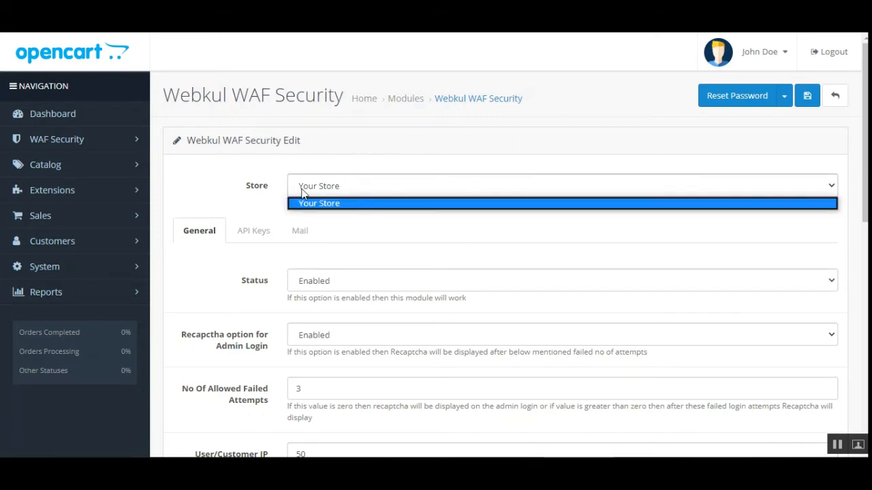
pyautogui.click(225, 176)
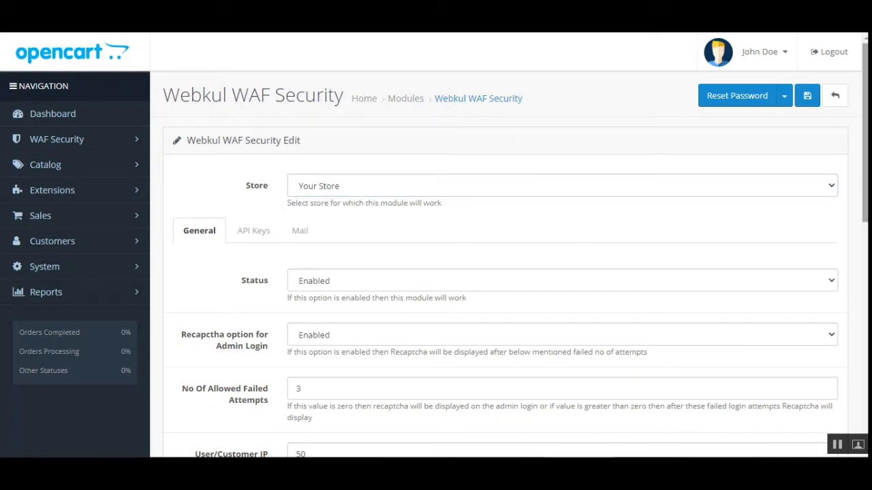
pyautogui.scroll(-2, 796, 196)
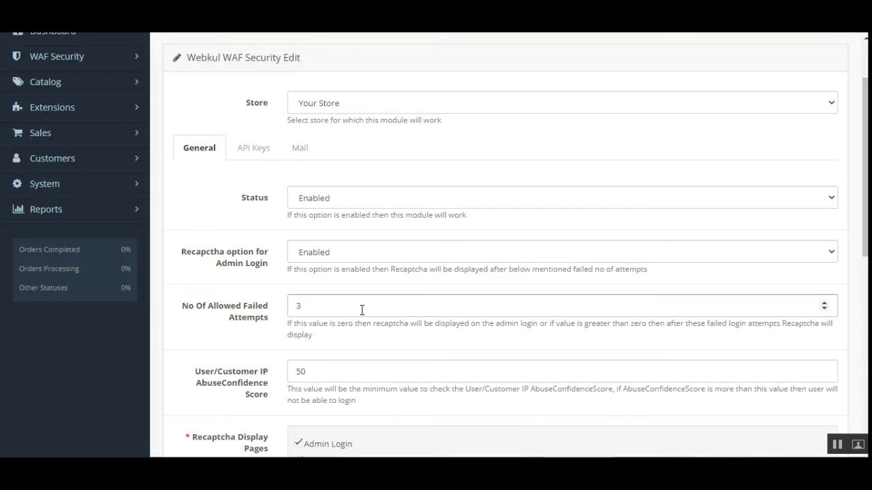
pyautogui.scroll(-2, 363, 311)
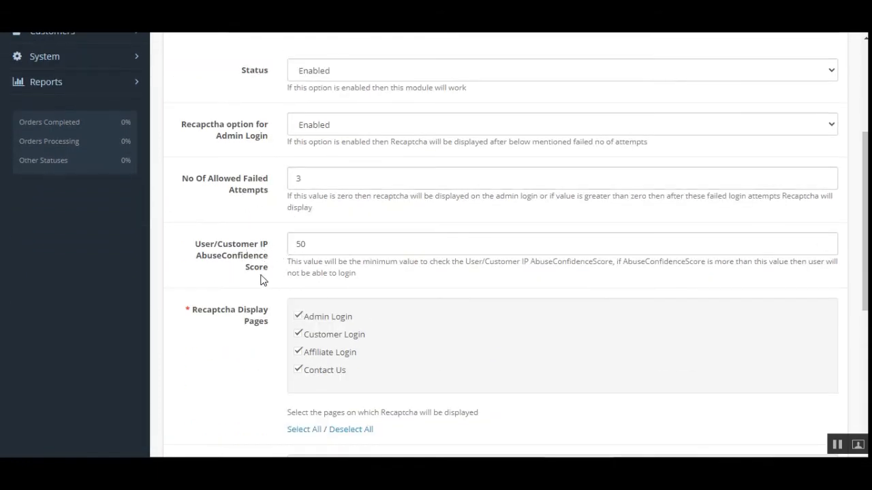
pyautogui.scroll(-3, 267, 325)
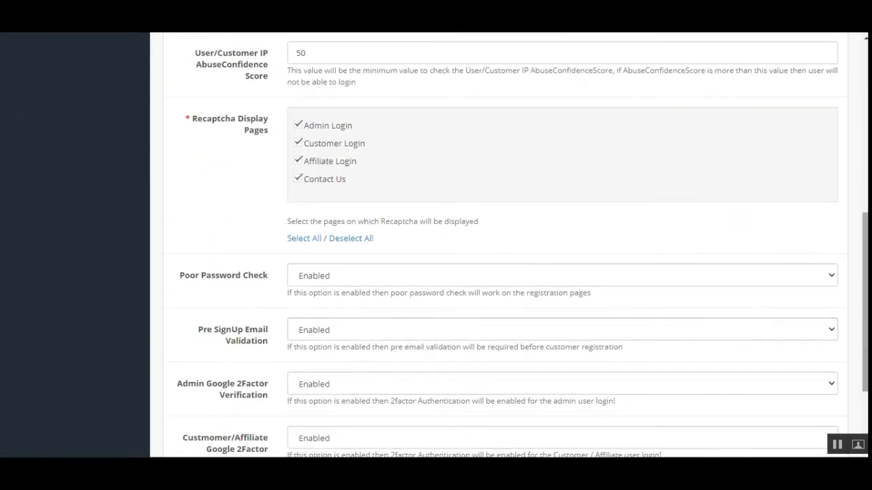
pyautogui.scroll(6, 843, 375)
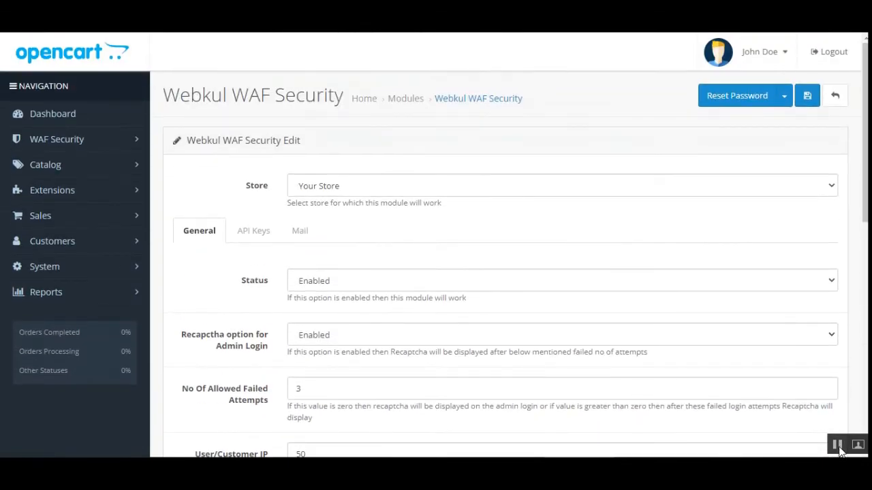
pyautogui.click(363, 285)
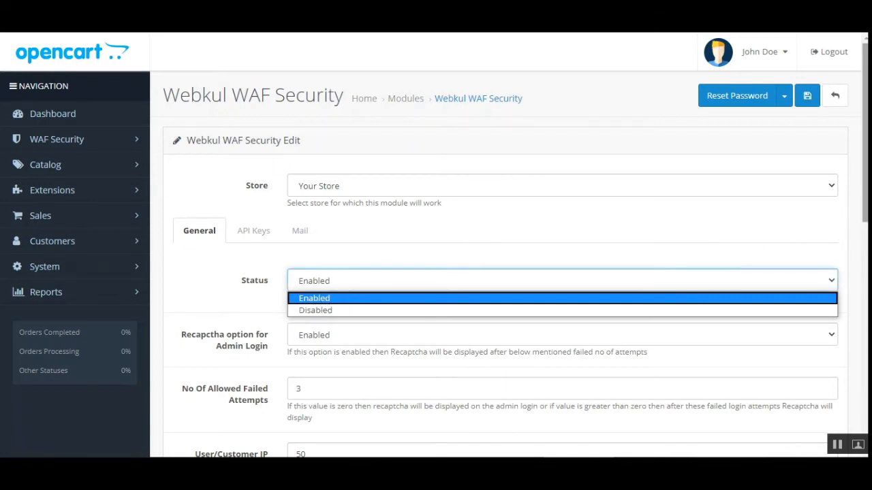
pyautogui.moveTo(865, 198); pyautogui.dragTo(864, 226)
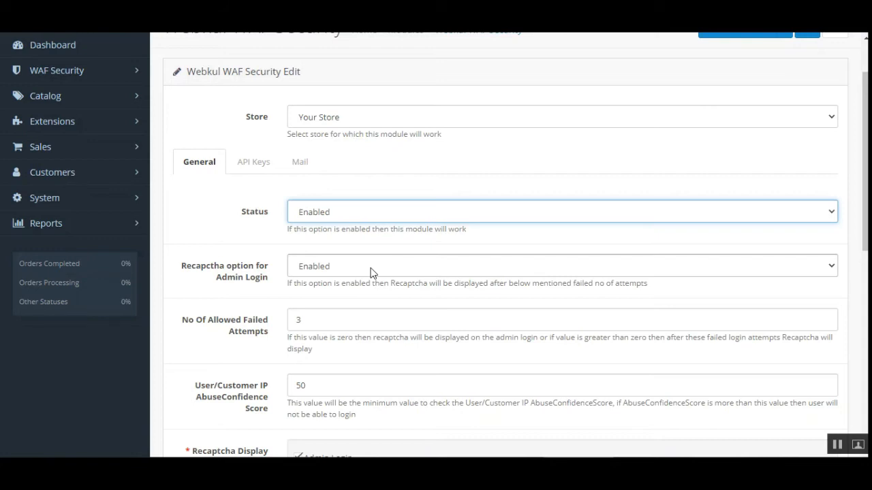
pyautogui.click(371, 266)
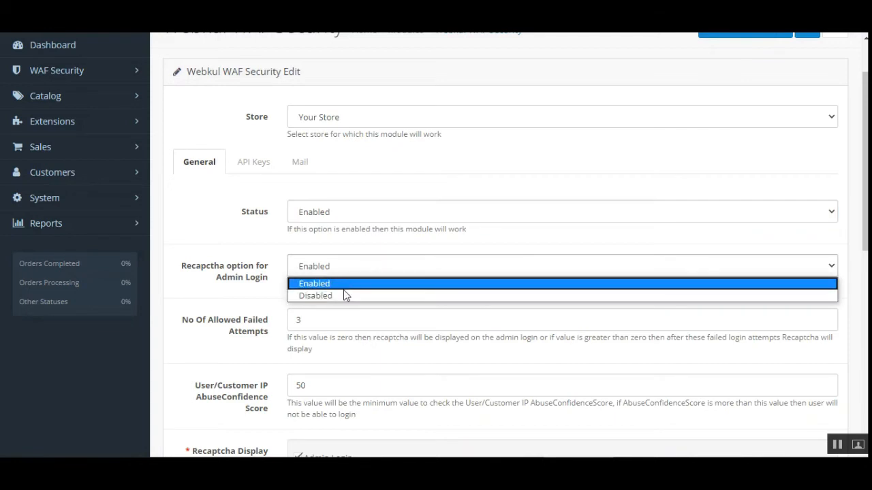
pyautogui.click(269, 300)
pyautogui.scroll(-2, 262, 308)
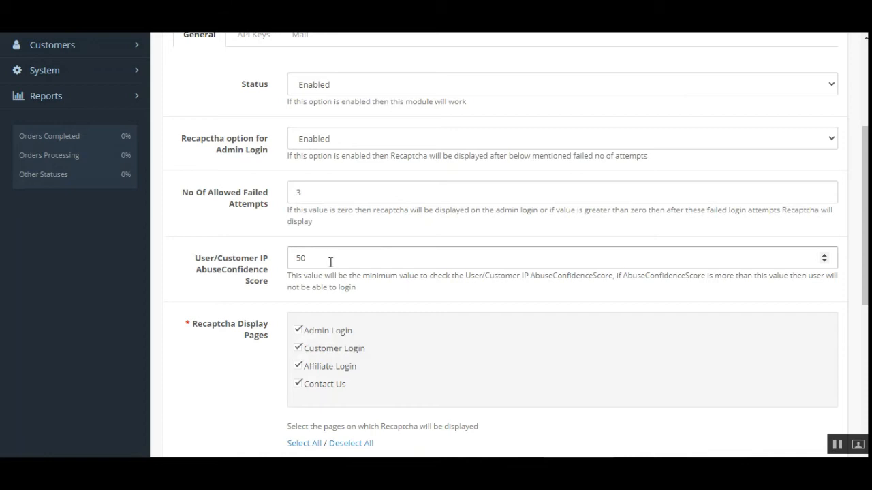
pyautogui.scroll(-1, 330, 262)
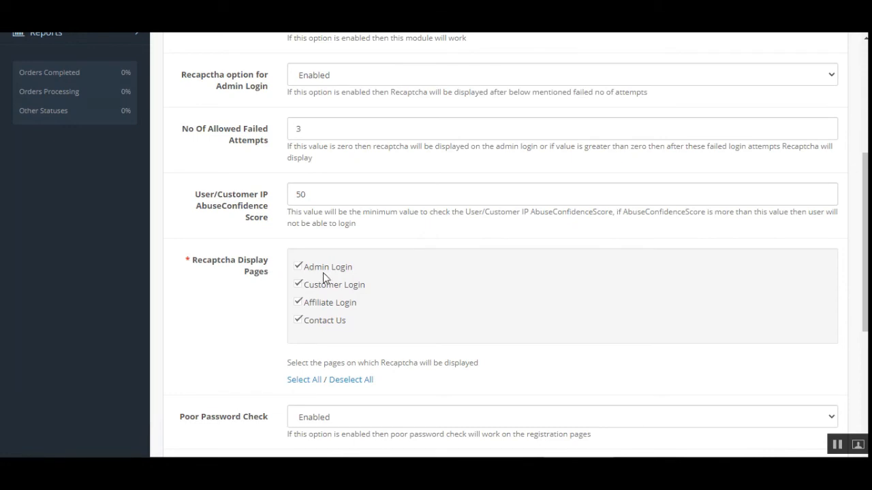
pyautogui.click(299, 267)
pyautogui.click(300, 284)
pyautogui.click(298, 267)
pyautogui.click(297, 285)
pyautogui.moveTo(864, 266); pyautogui.dragTo(863, 327)
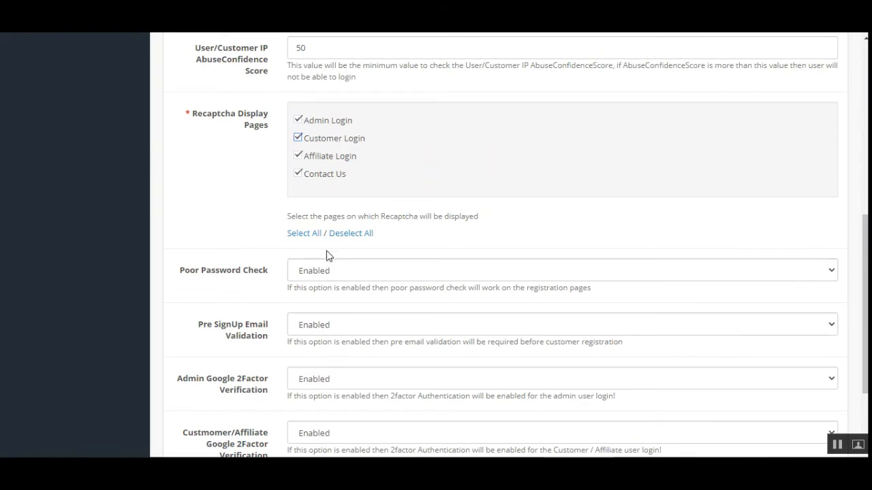
pyautogui.scroll(-1, 330, 250)
pyautogui.scroll(-1, 329, 249)
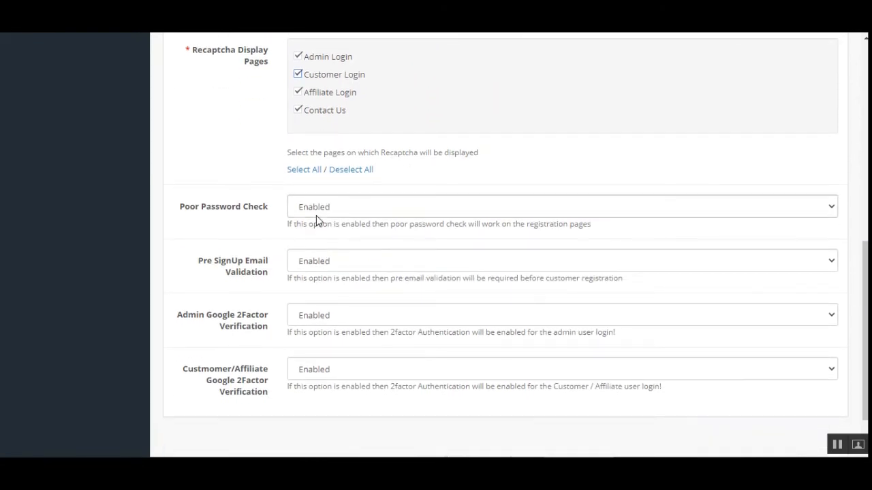
pyautogui.click(371, 210)
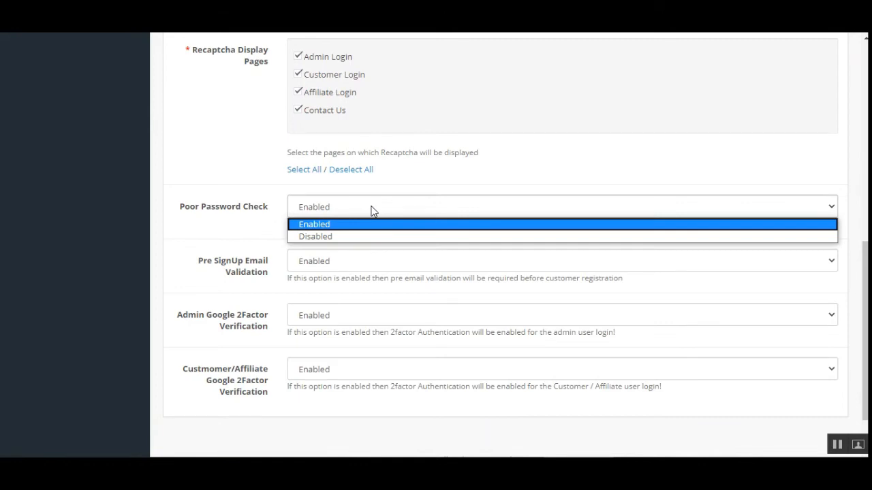
pyautogui.click(321, 260)
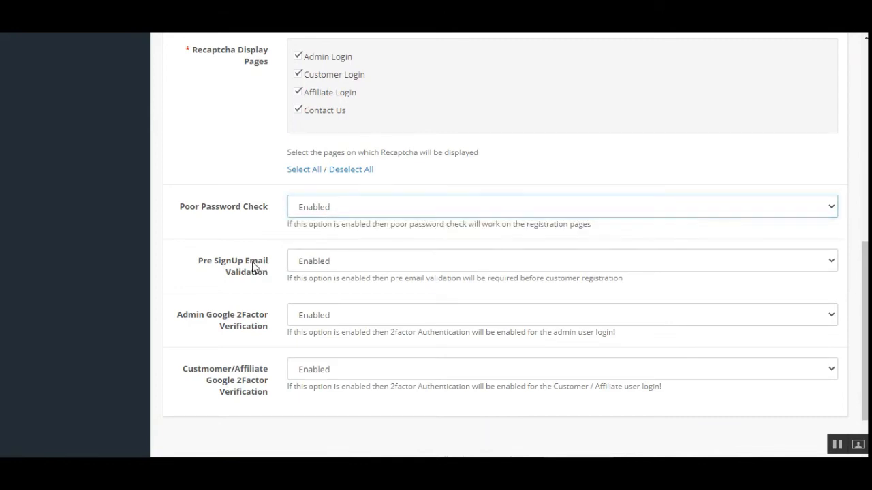
pyautogui.click(356, 266)
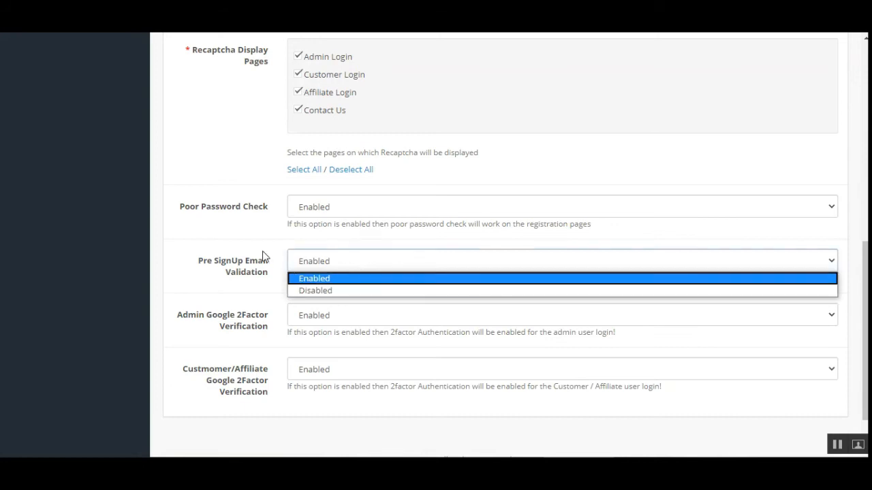
pyautogui.click(238, 249)
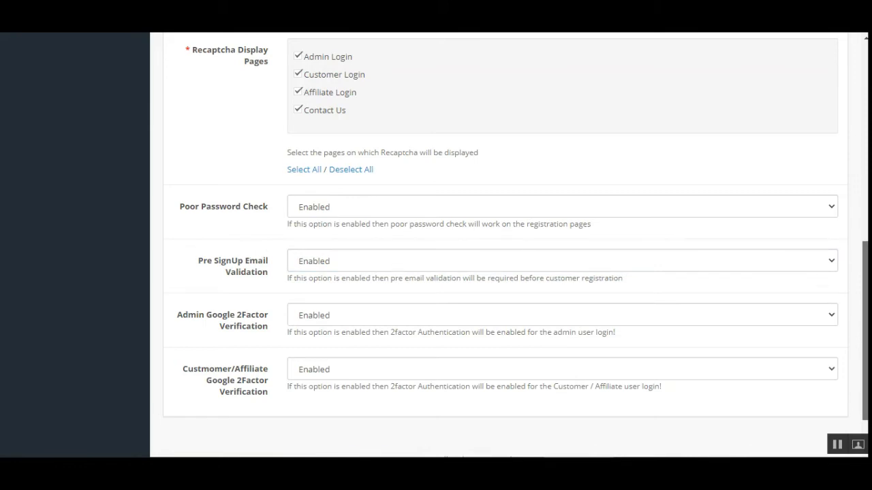
pyautogui.scroll(-1, 801, 298)
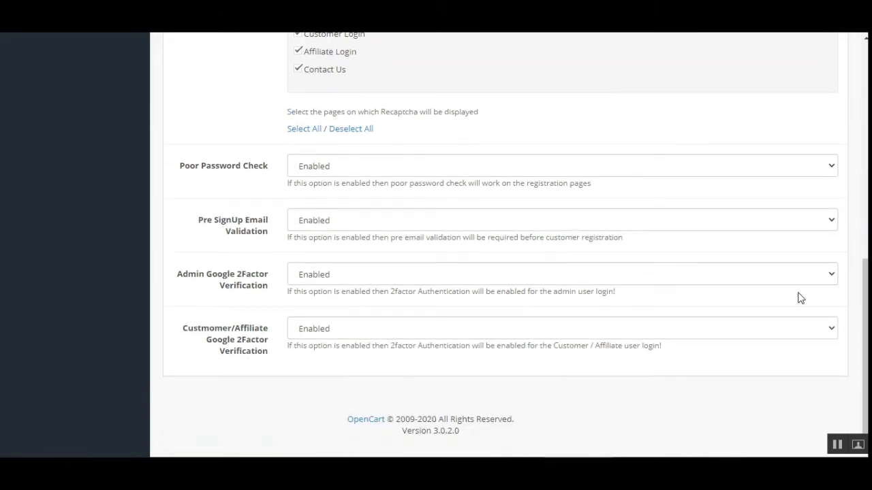
pyautogui.click(320, 281)
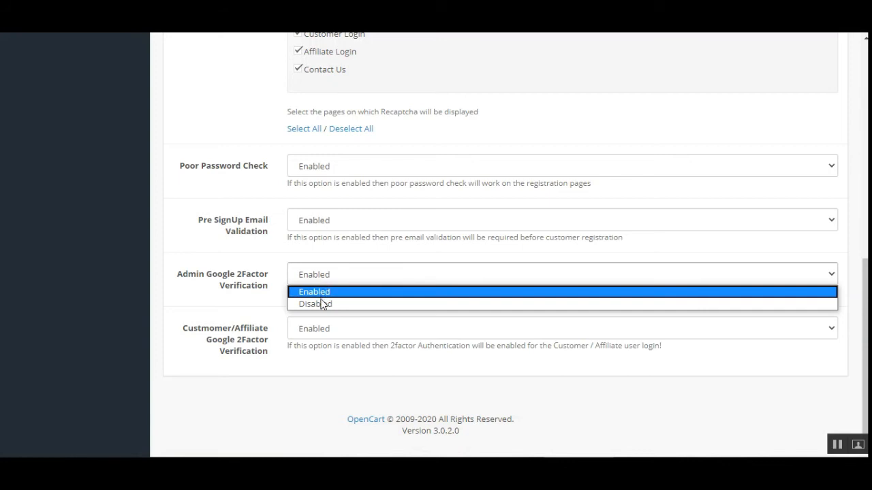
pyautogui.click(272, 315)
pyautogui.click(347, 330)
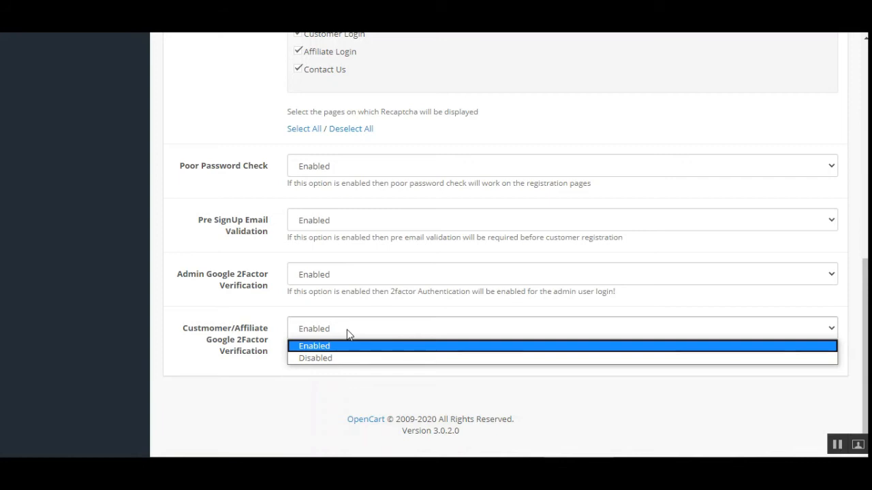
pyautogui.click(350, 376)
pyautogui.scroll(-1, 343, 378)
pyautogui.scroll(5, 338, 379)
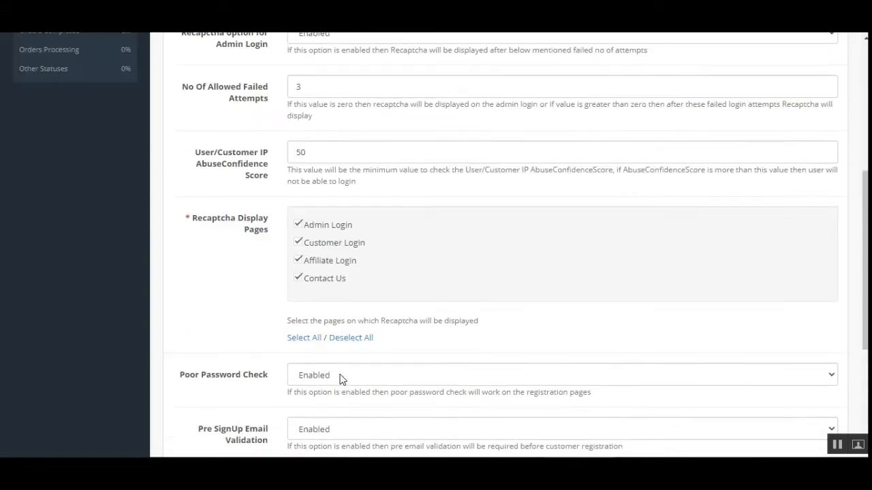
pyautogui.scroll(2, 333, 372)
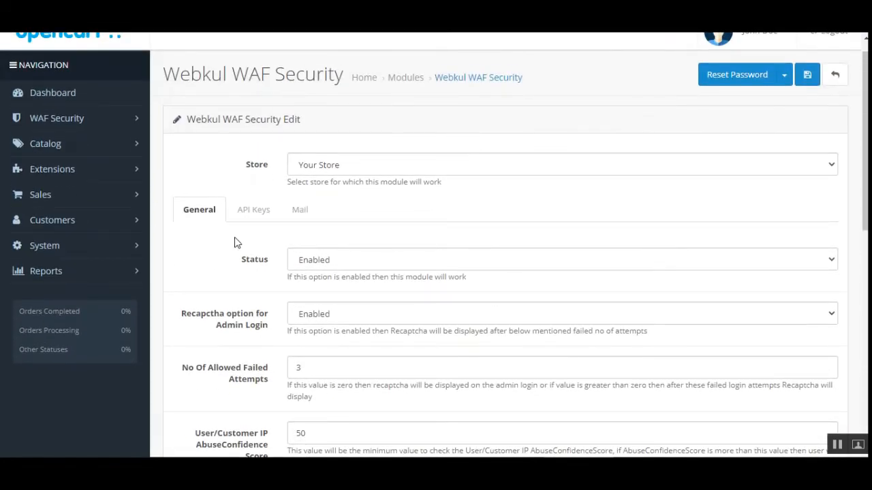
# - Review the API Keys tab, pointing out the Recaptcha secret key and AbuseIPdb API key fields
pyautogui.click(253, 211)
pyautogui.scroll(-3, 861, 317)
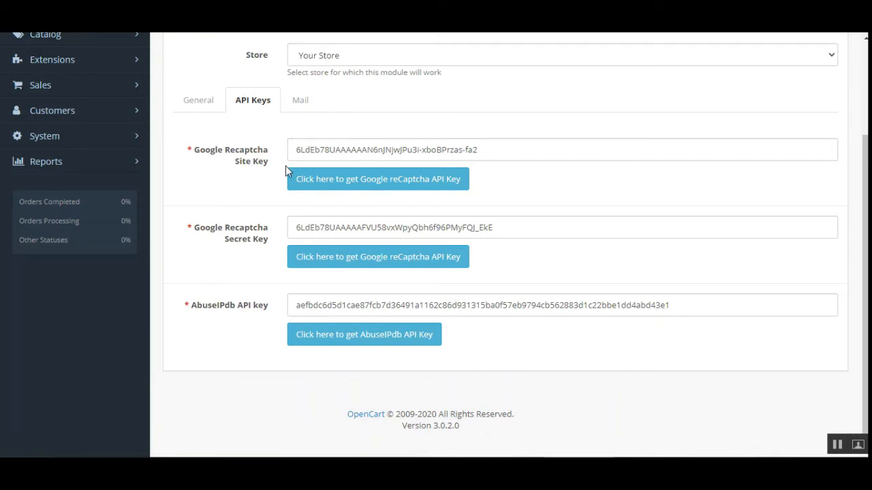
pyautogui.moveTo(234, 243); pyautogui.dragTo(266, 248)
pyautogui.click(261, 264)
pyautogui.moveTo(213, 310)
pyautogui.mouseDown()
pyautogui.moveTo(257, 315)
pyautogui.moveTo(267, 307)
pyautogui.mouseUp()
pyautogui.click(248, 306)
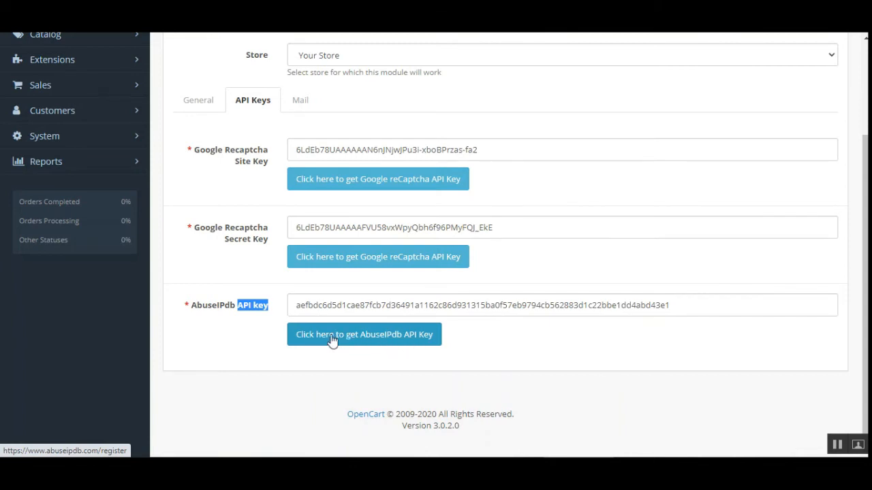
# - Step through the Mail tab's Login, Other and SignUp Email Notification sub-tabs to Mail Info
pyautogui.click(302, 103)
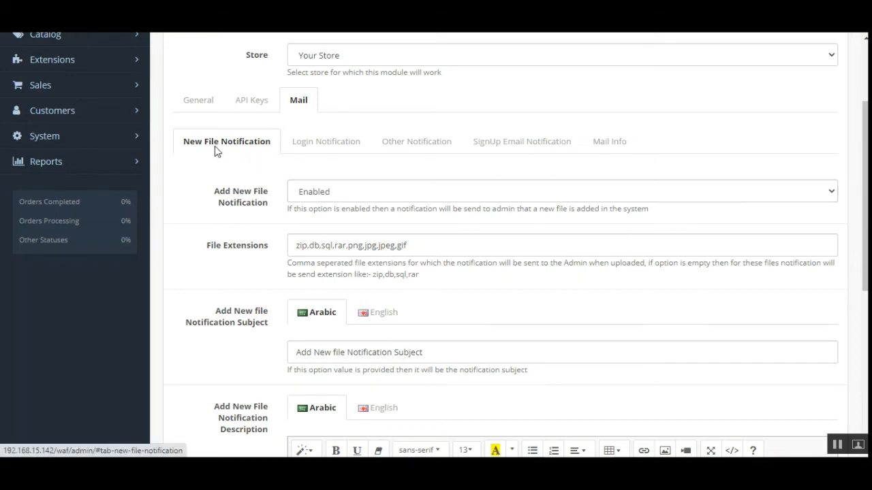
pyautogui.click(319, 144)
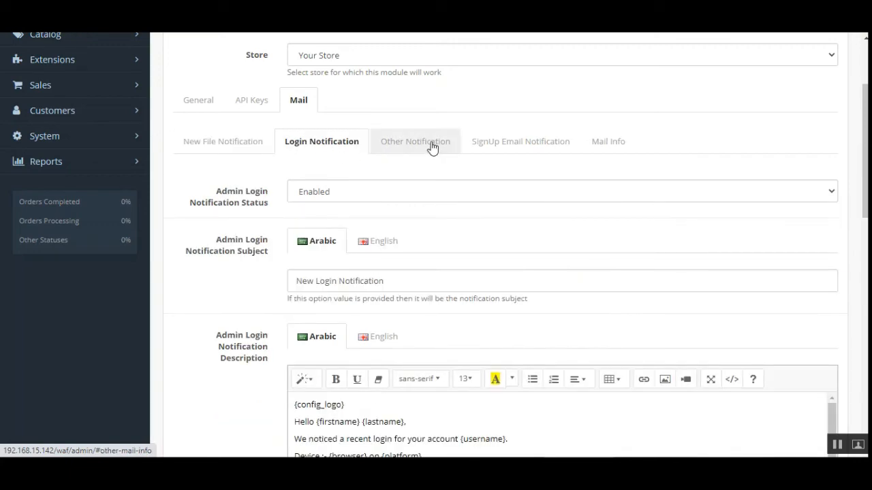
pyautogui.click(432, 144)
pyautogui.click(519, 146)
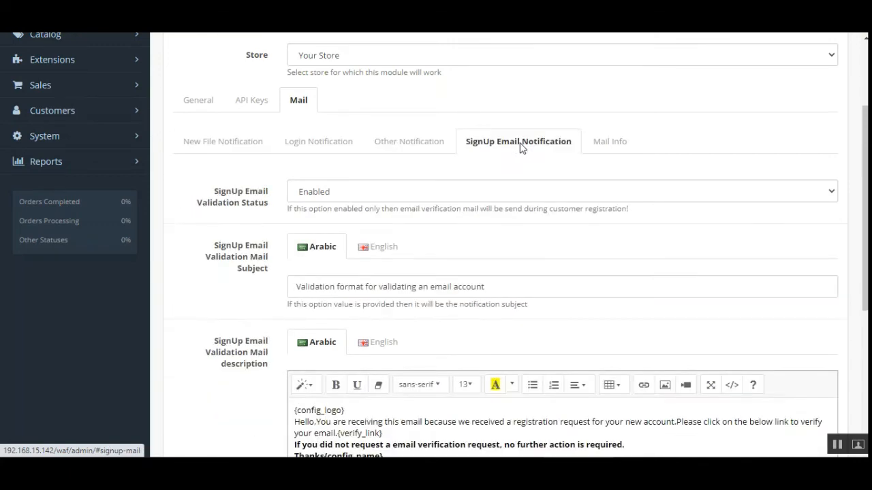
pyautogui.click(610, 146)
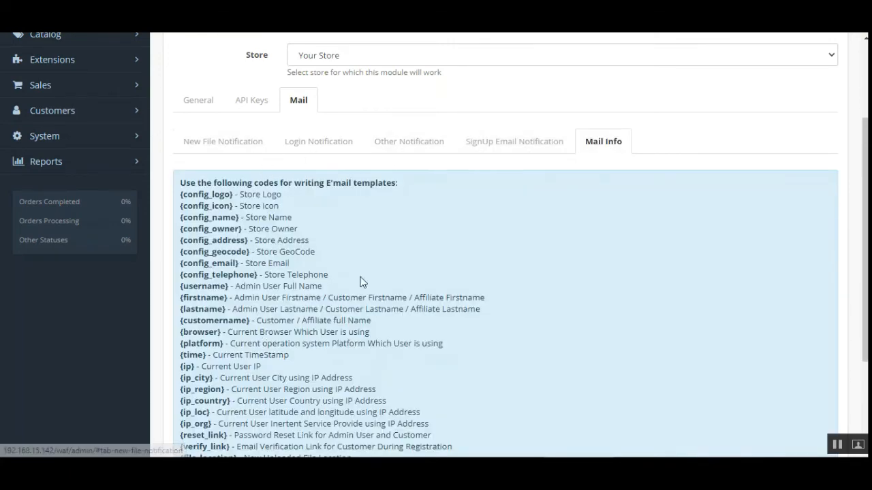
pyautogui.scroll(-1, 275, 179)
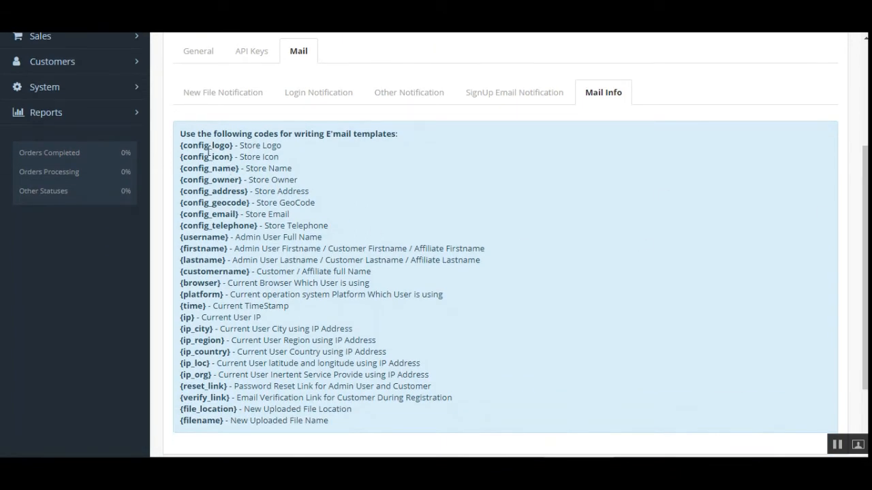
pyautogui.moveTo(208, 145); pyautogui.dragTo(247, 375)
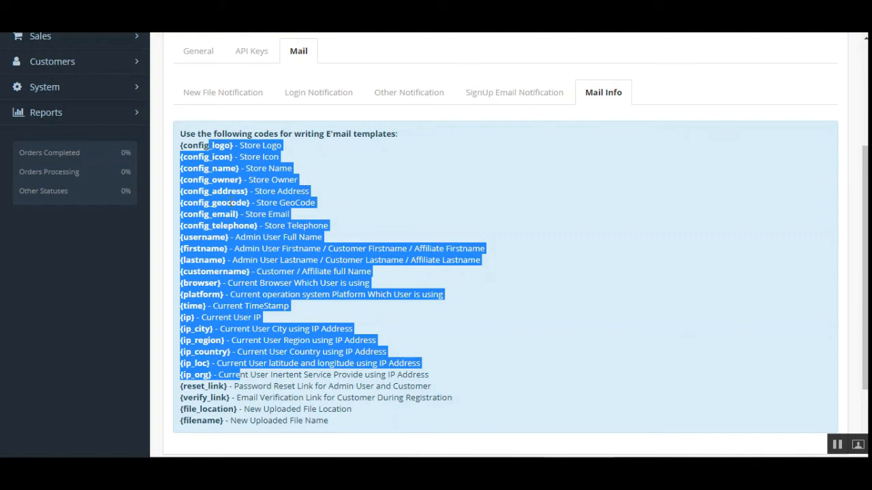
pyautogui.click(244, 177)
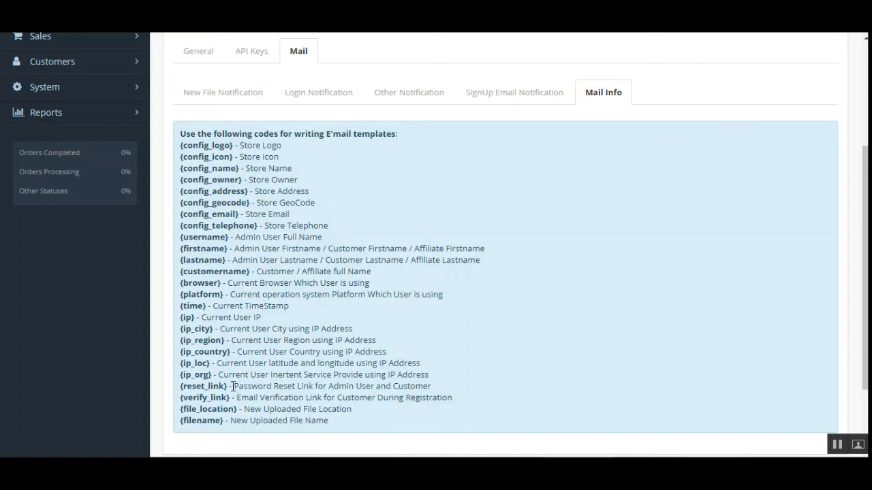
pyautogui.moveTo(233, 386); pyautogui.dragTo(432, 391)
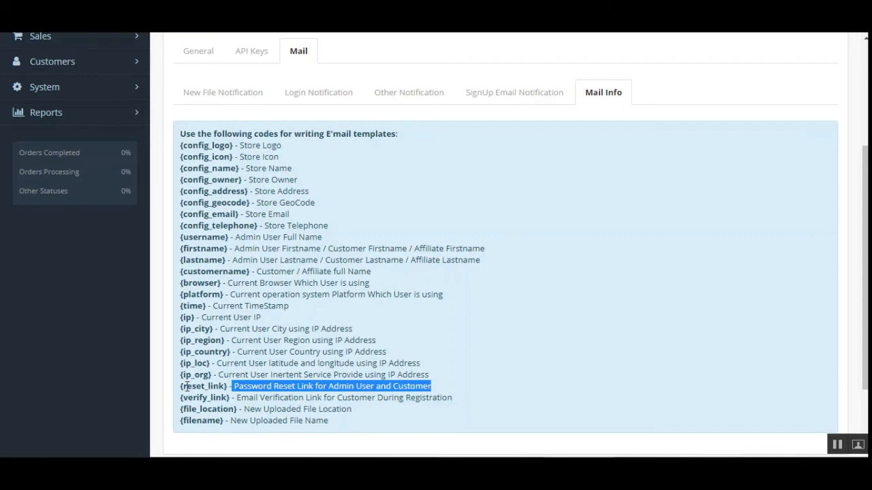
pyautogui.moveTo(187, 386); pyautogui.dragTo(229, 386)
pyautogui.click(244, 389)
pyautogui.moveTo(865, 286); pyautogui.dragTo(855, 256)
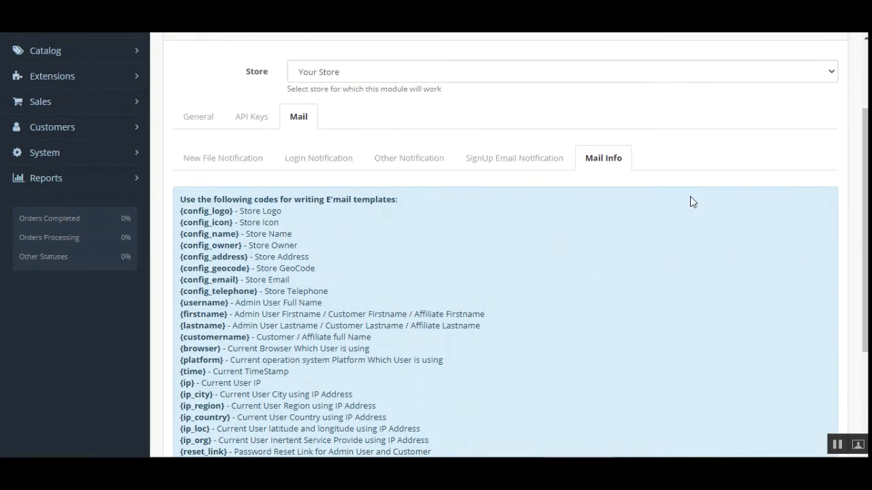
pyautogui.click(242, 161)
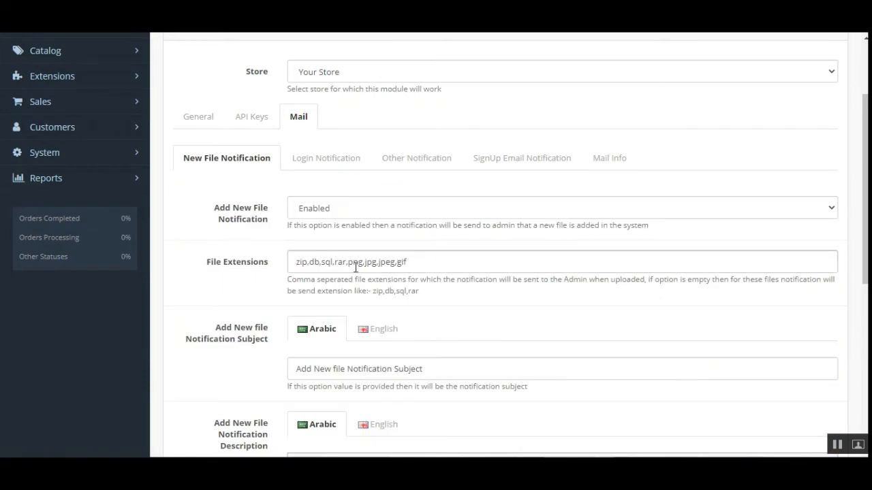
pyautogui.click(417, 215)
pyautogui.click(417, 212)
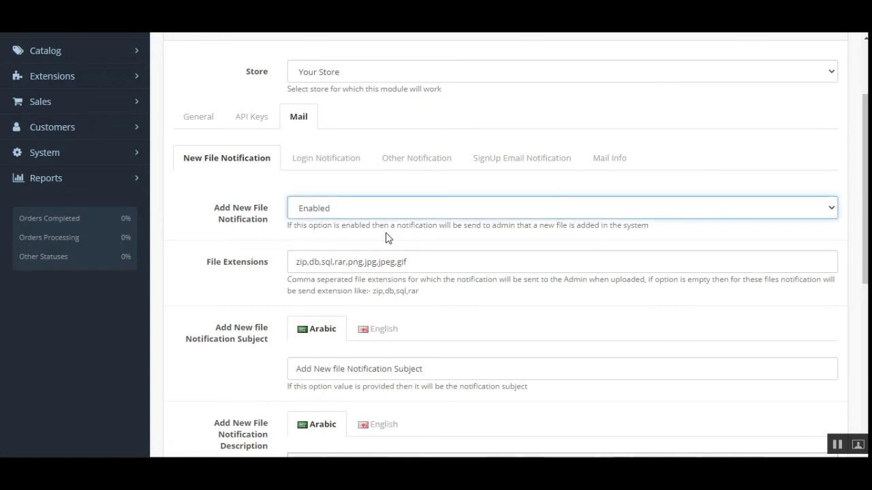
pyautogui.click(354, 234)
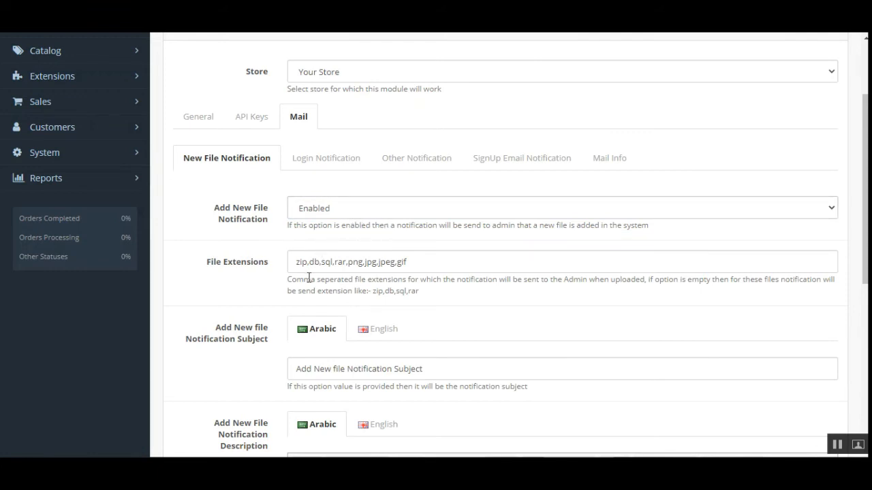
pyautogui.scroll(-1, 326, 276)
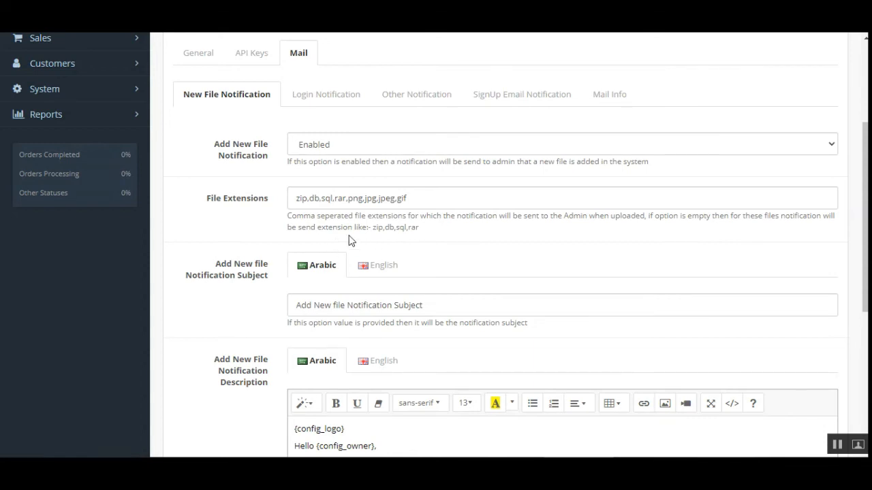
pyautogui.scroll(-1, 409, 204)
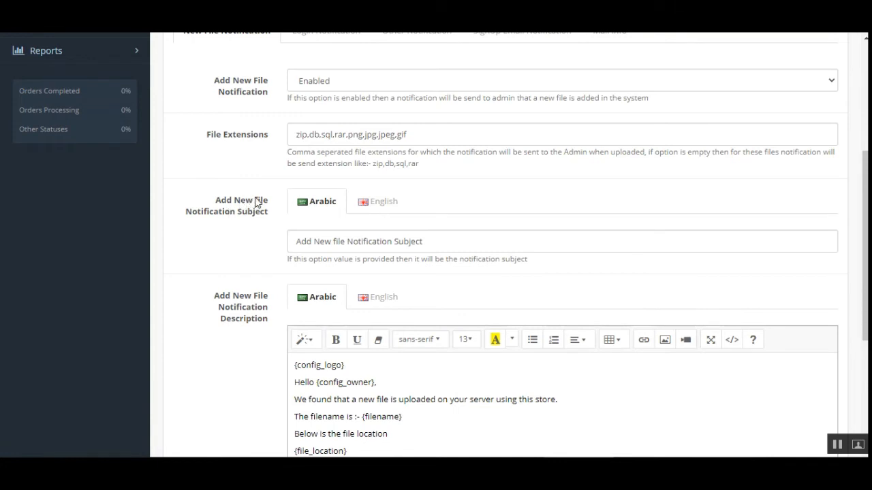
pyautogui.click(379, 203)
pyautogui.click(324, 204)
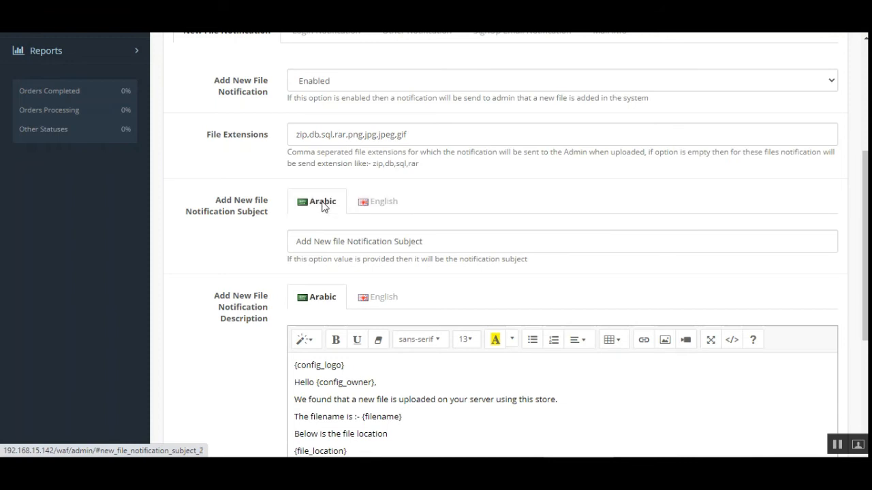
pyautogui.click(332, 241)
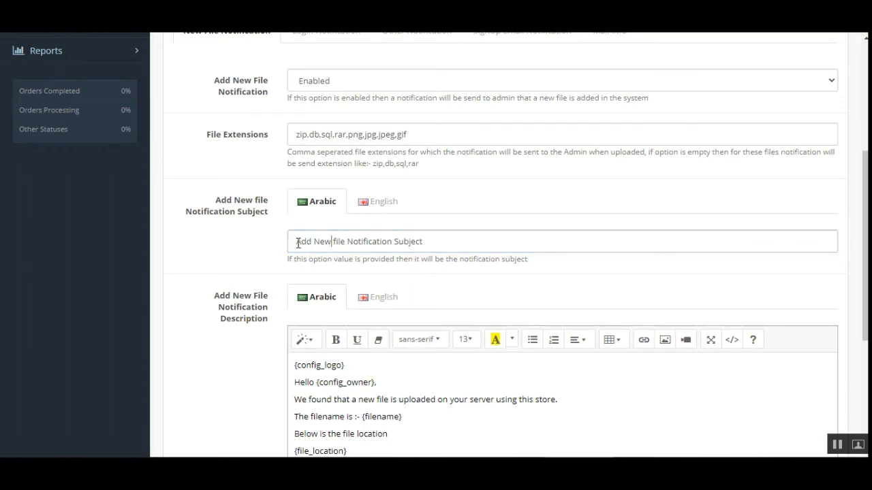
pyautogui.moveTo(295, 241); pyautogui.dragTo(436, 241)
pyautogui.scroll(-3, 404, 308)
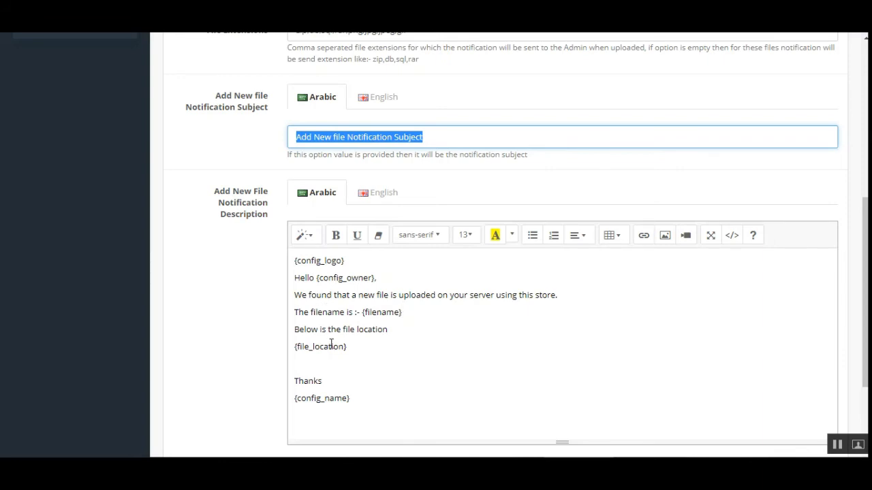
pyautogui.moveTo(354, 401); pyautogui.dragTo(294, 257)
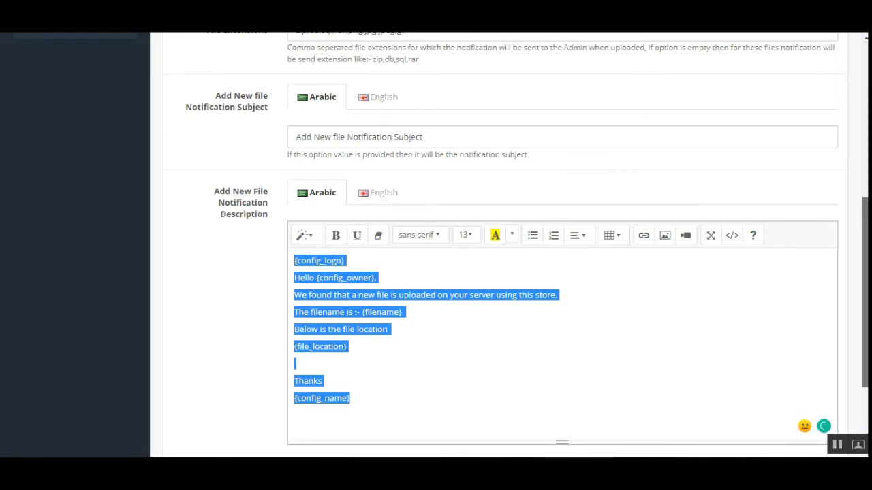
pyautogui.moveTo(866, 285); pyautogui.dragTo(866, 201)
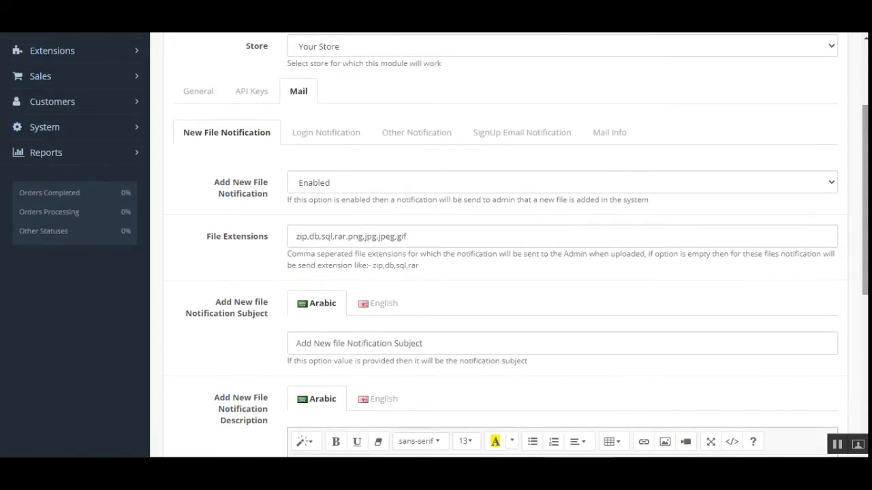
# - On the Login Notification tab, keep admin login notifications Enabled and review its description
pyautogui.click(341, 135)
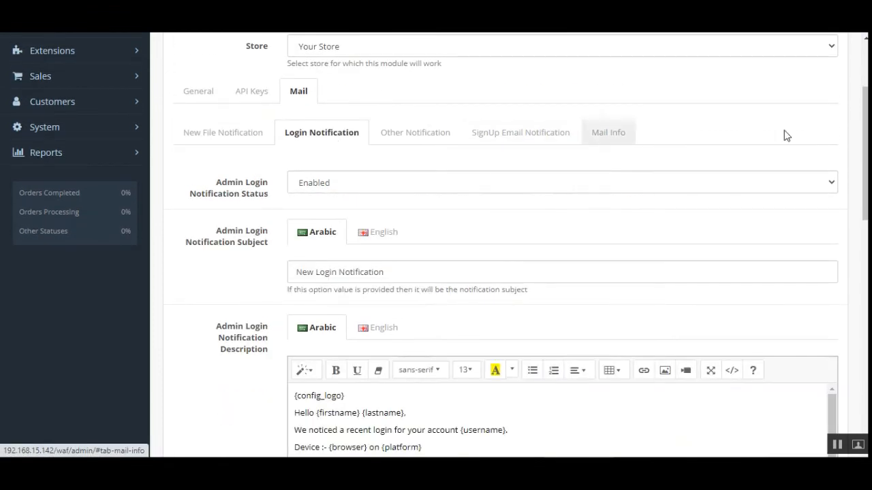
pyautogui.click(394, 191)
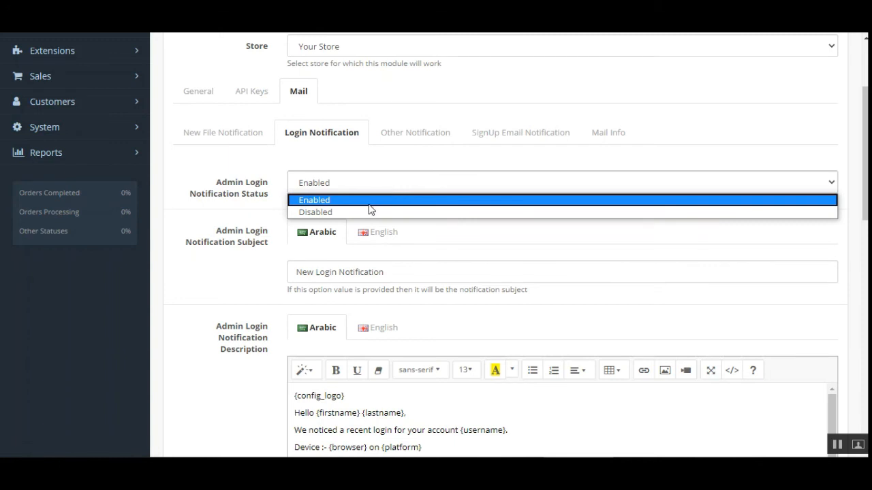
pyautogui.click(375, 200)
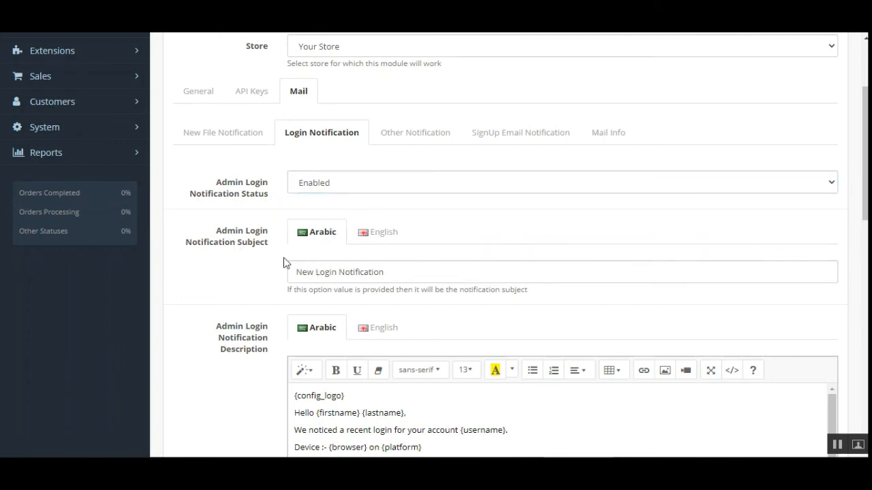
pyautogui.scroll(-2, 303, 330)
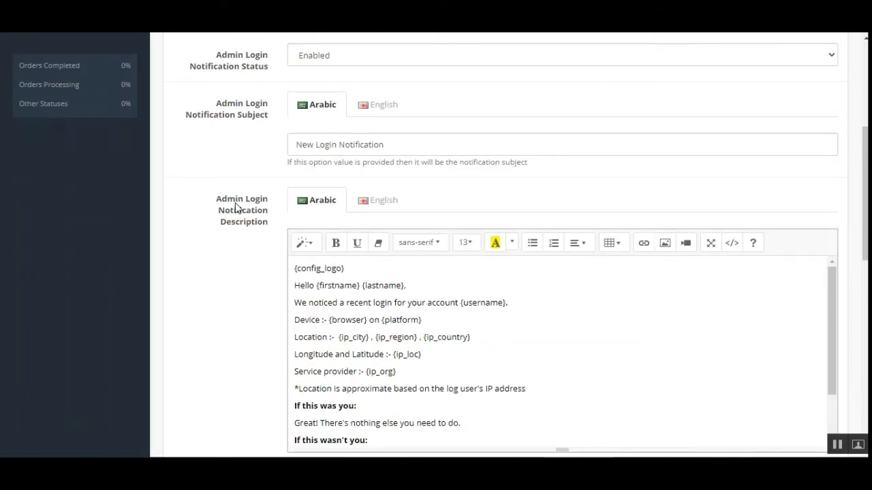
pyautogui.moveTo(236, 203); pyautogui.dragTo(264, 223)
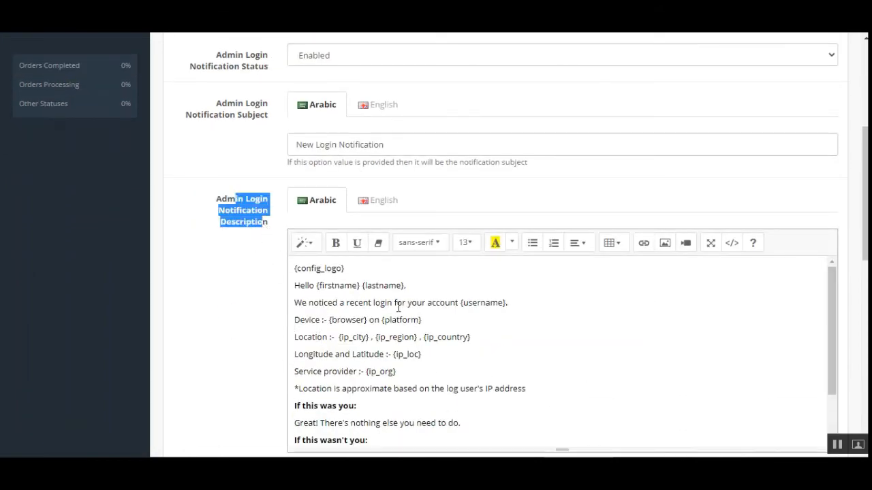
pyautogui.scroll(-5, 399, 307)
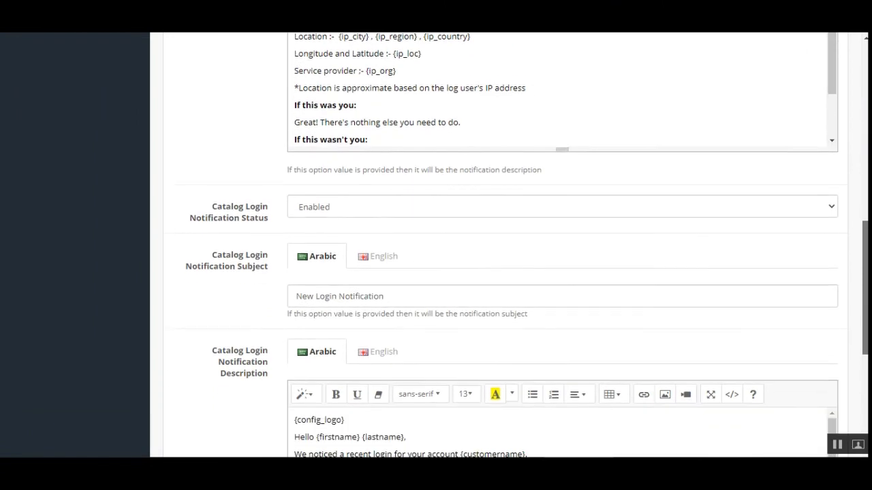
pyautogui.scroll(1, 366, 249)
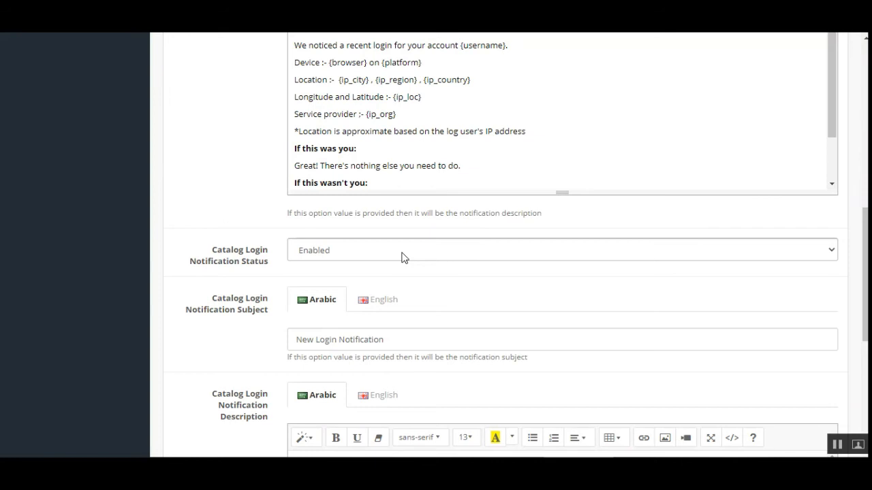
# - Keep catalog login notifications Enabled, then bring up the password-reset notification settings
pyautogui.click(402, 257)
pyautogui.click(249, 277)
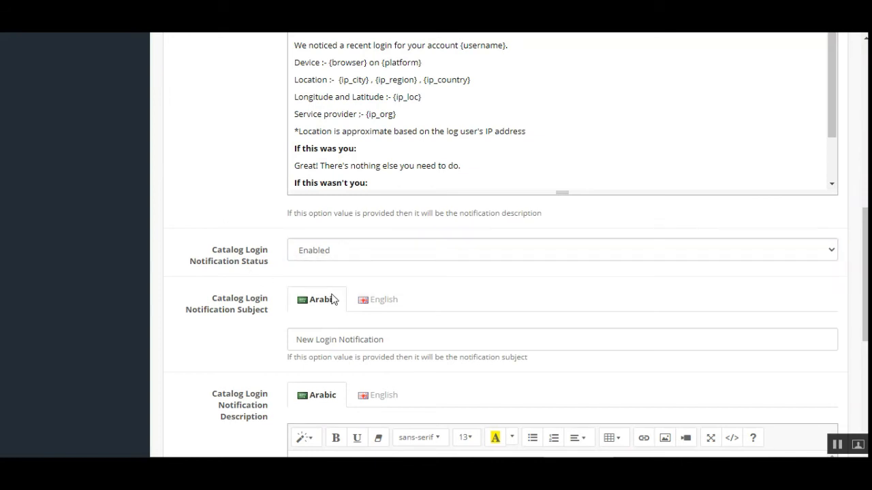
pyautogui.scroll(-1, 228, 310)
pyautogui.moveTo(212, 235); pyautogui.dragTo(263, 257)
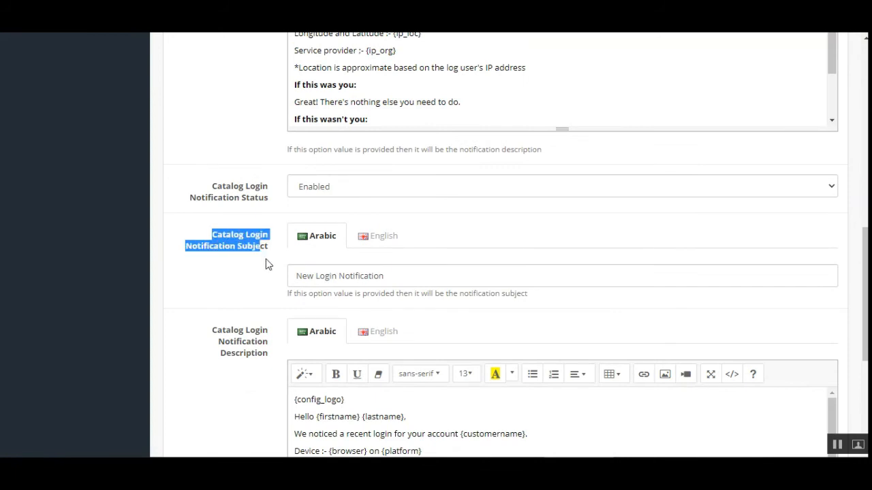
pyautogui.scroll(-2, 334, 344)
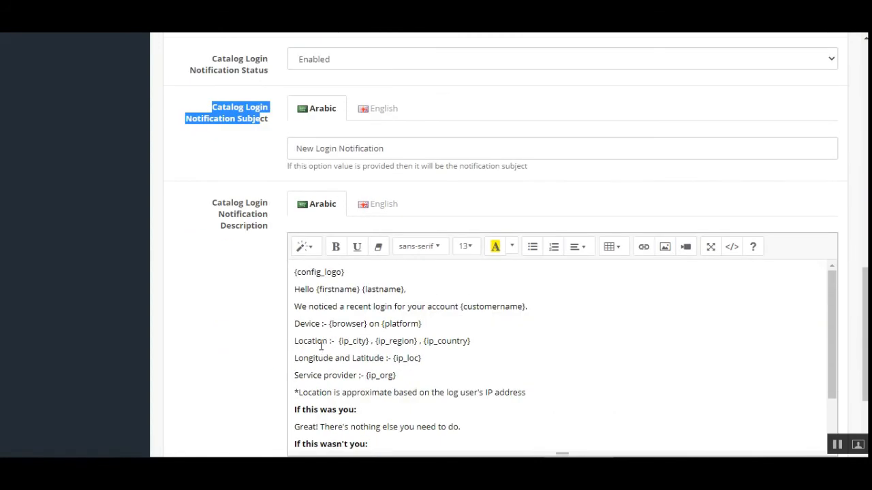
pyautogui.moveTo(328, 292); pyautogui.dragTo(455, 407)
pyautogui.scroll(-1, 779, 361)
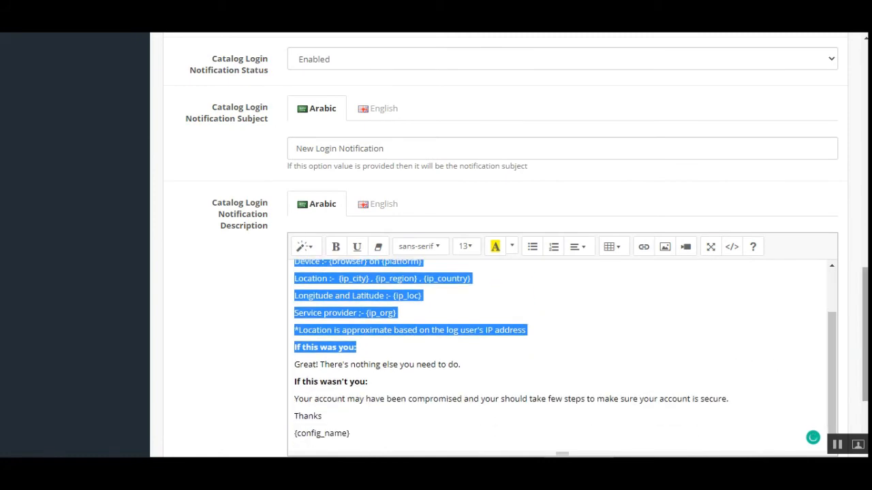
pyautogui.moveTo(866, 347); pyautogui.dragTo(865, 178)
pyautogui.click(412, 95)
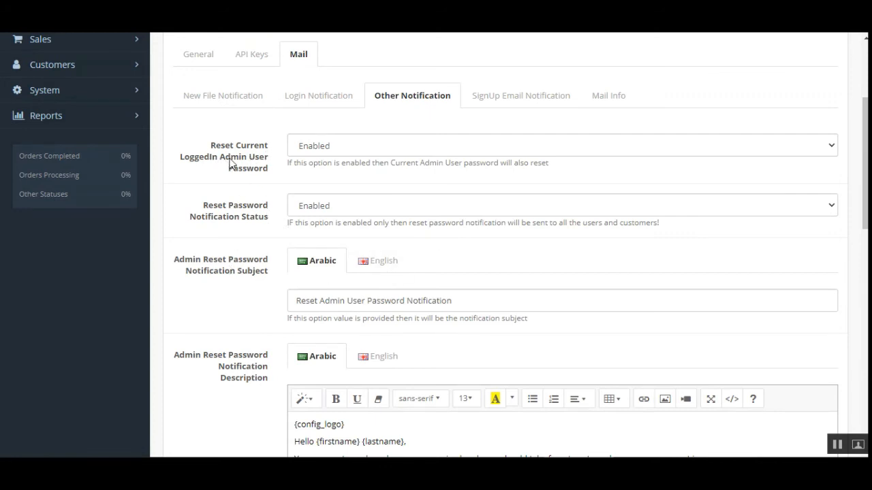
pyautogui.click(353, 151)
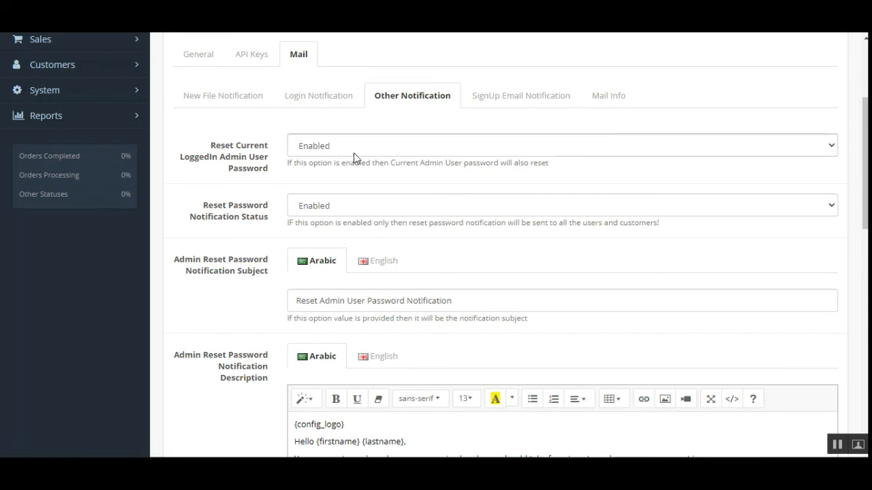
pyautogui.click(353, 154)
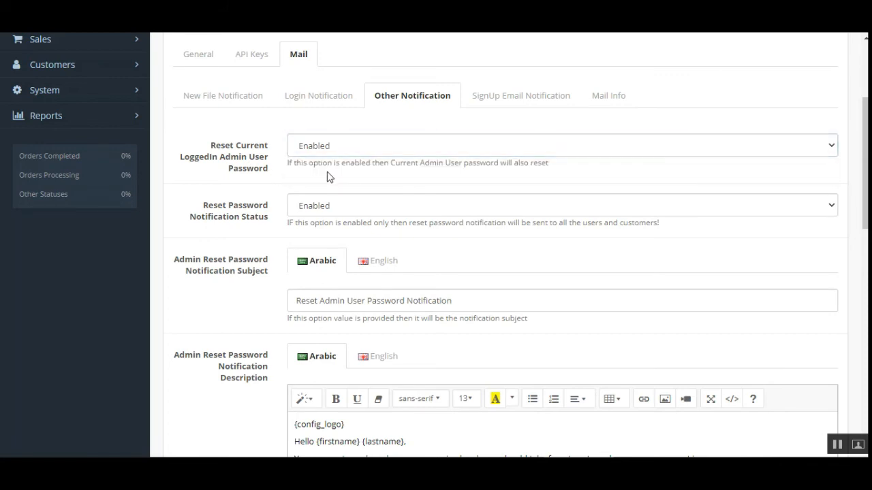
pyautogui.moveTo(306, 166); pyautogui.dragTo(483, 166)
pyautogui.click(476, 165)
pyautogui.moveTo(229, 210); pyautogui.dragTo(246, 227)
pyautogui.moveTo(192, 220); pyautogui.dragTo(272, 222)
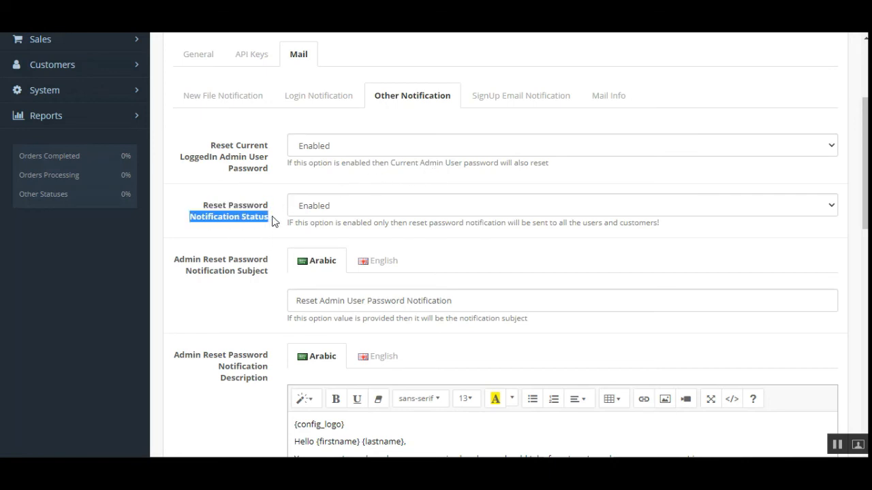
pyautogui.click(237, 230)
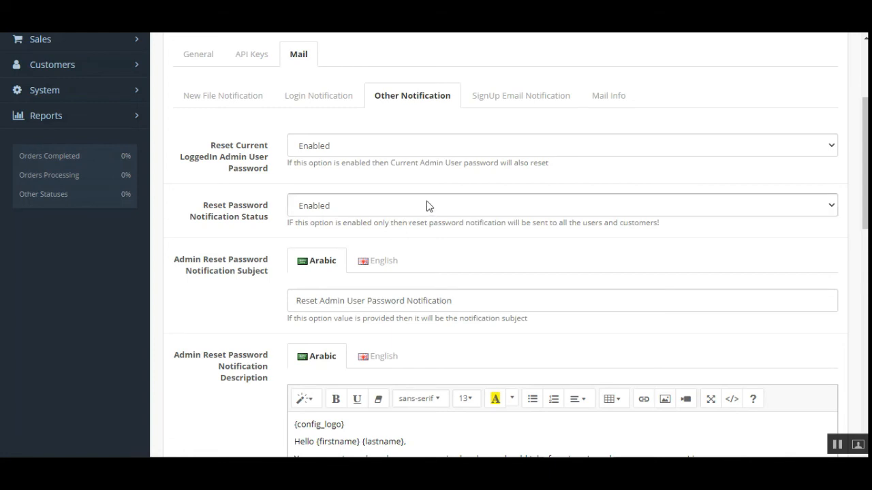
pyautogui.scroll(-2, 429, 216)
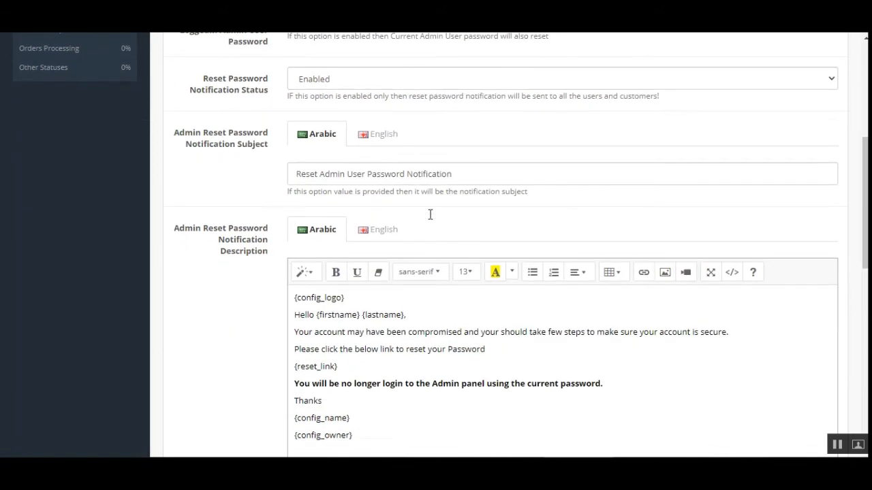
pyautogui.moveTo(185, 136); pyautogui.dragTo(260, 138)
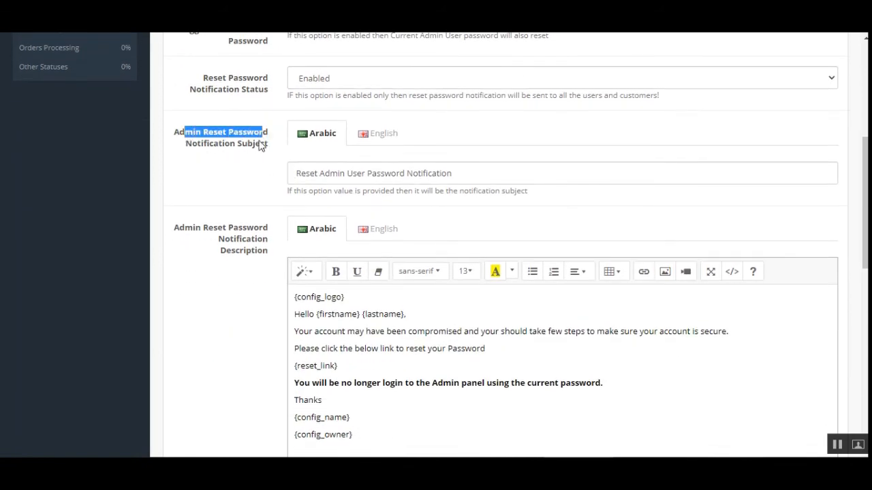
pyautogui.moveTo(197, 144); pyautogui.dragTo(242, 144)
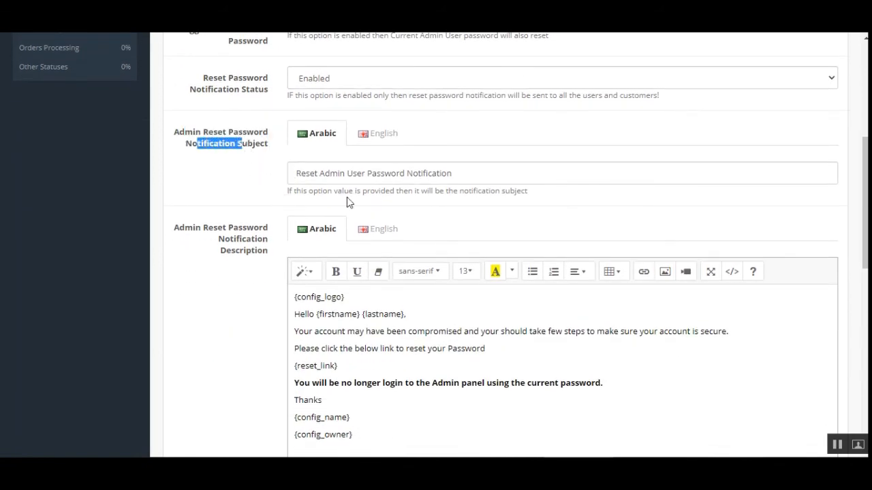
pyautogui.moveTo(296, 173); pyautogui.dragTo(493, 176)
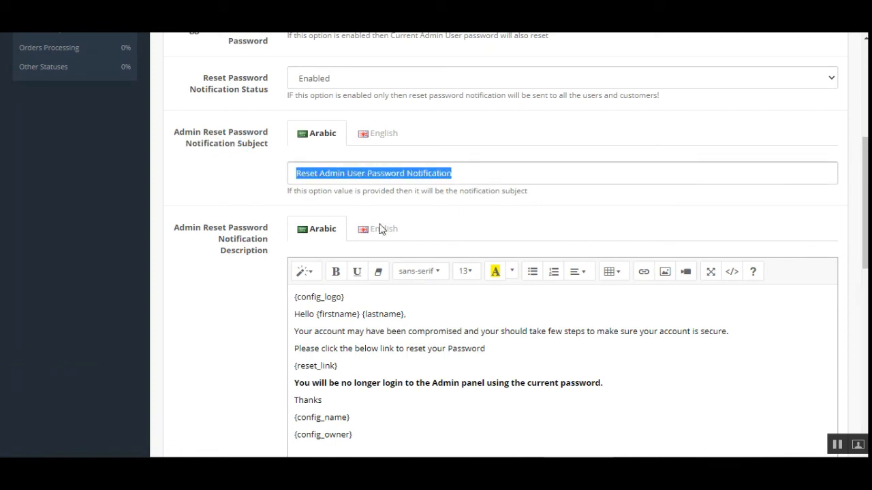
pyautogui.scroll(-2, 381, 230)
pyautogui.scroll(1, 501, 109)
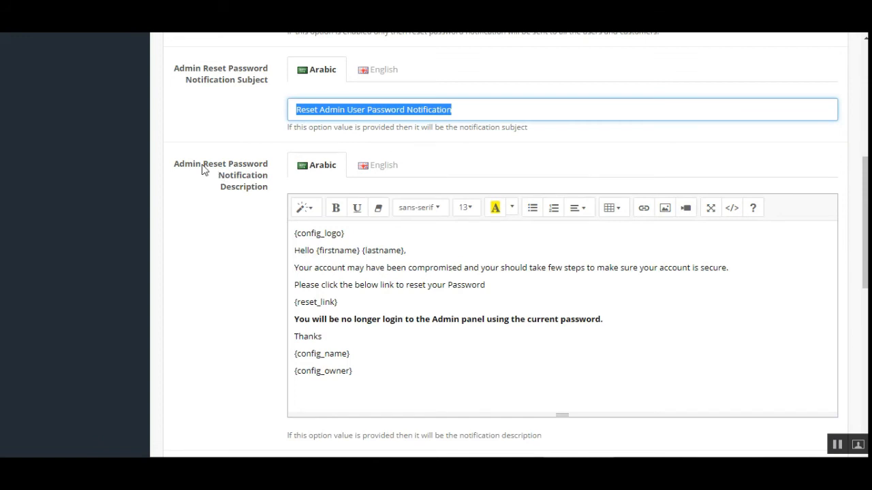
pyautogui.moveTo(203, 165); pyautogui.dragTo(274, 203)
pyautogui.click(336, 279)
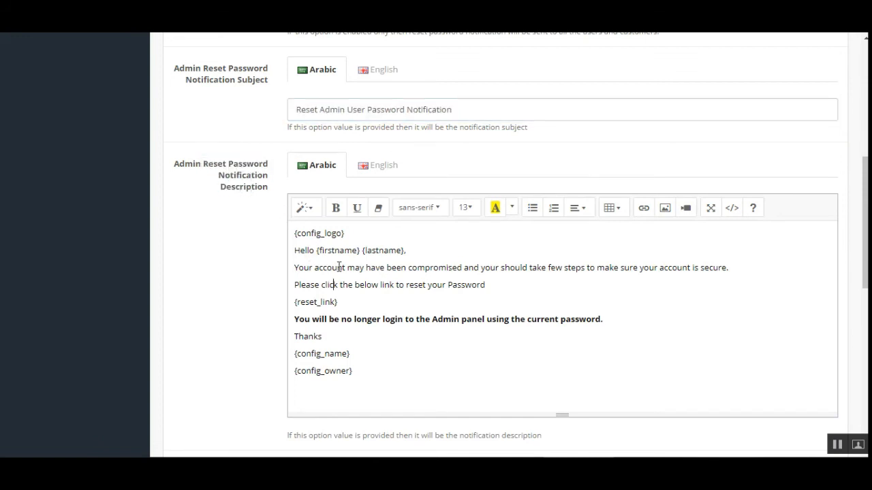
pyautogui.moveTo(316, 251); pyautogui.dragTo(403, 350)
pyautogui.click(403, 350)
pyautogui.scroll(2, 340, 292)
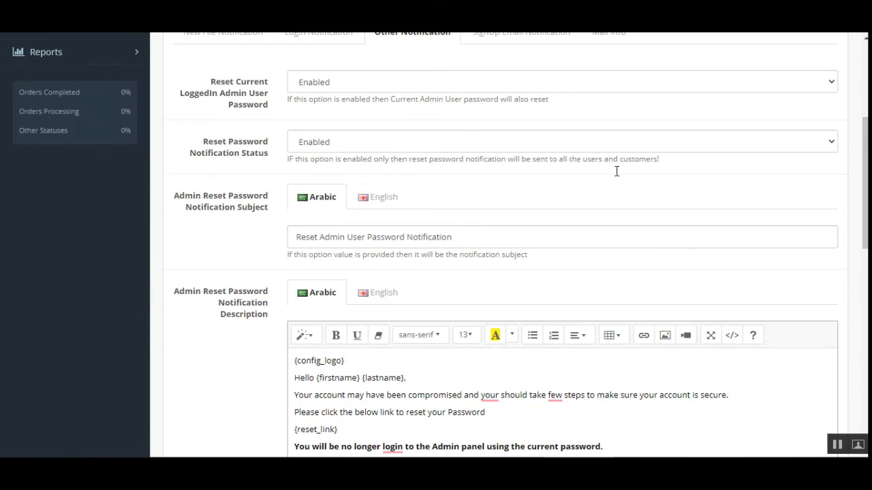
pyautogui.scroll(3, 616, 171)
# - Keep SignUp Email Validation Enabled and review the subject 'Validation format for validating an email account'
pyautogui.click(531, 186)
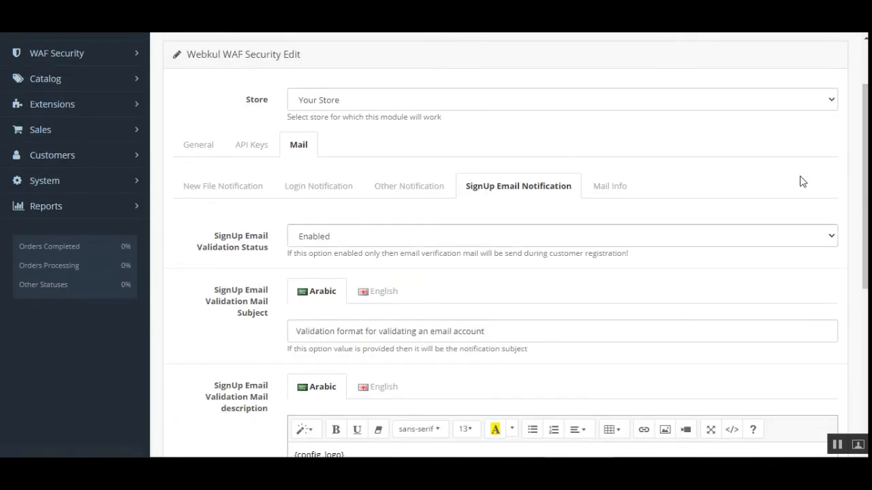
pyautogui.scroll(-3, 802, 181)
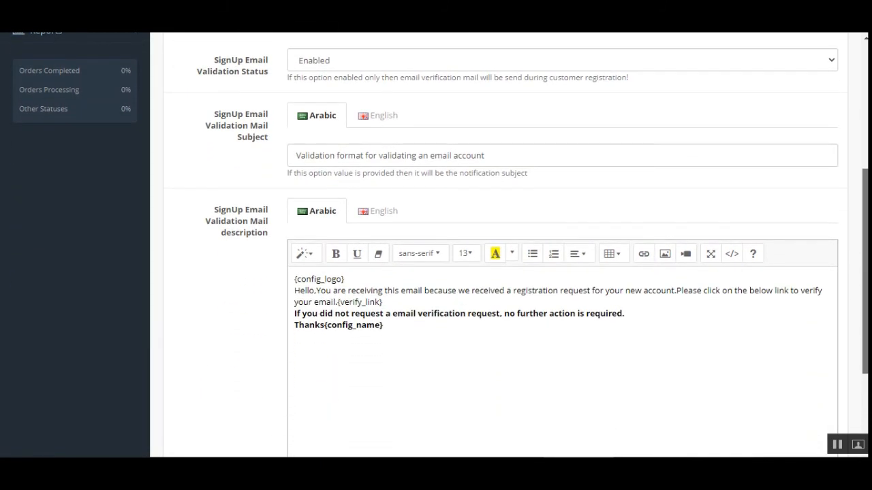
pyautogui.scroll(1, 323, 207)
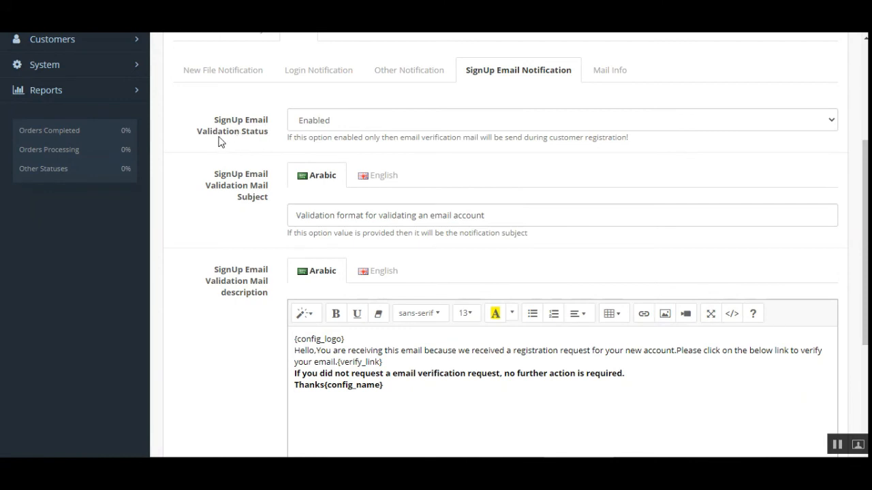
pyautogui.click(348, 126)
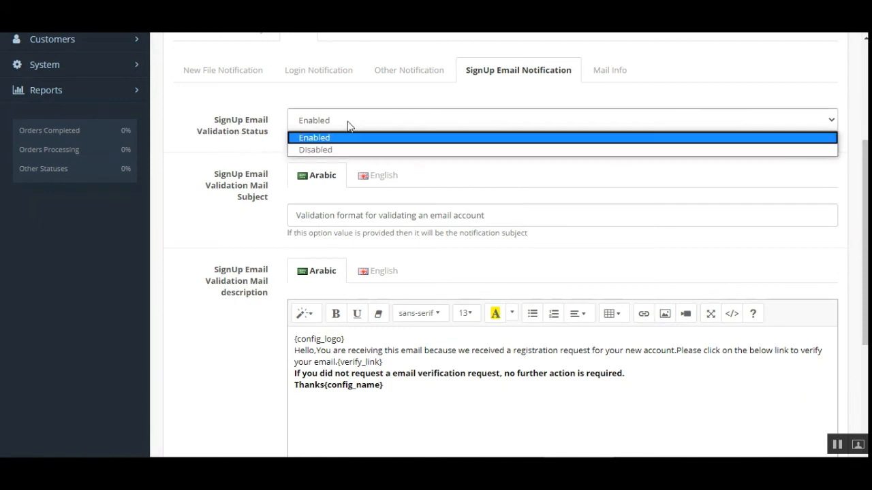
pyautogui.click(317, 138)
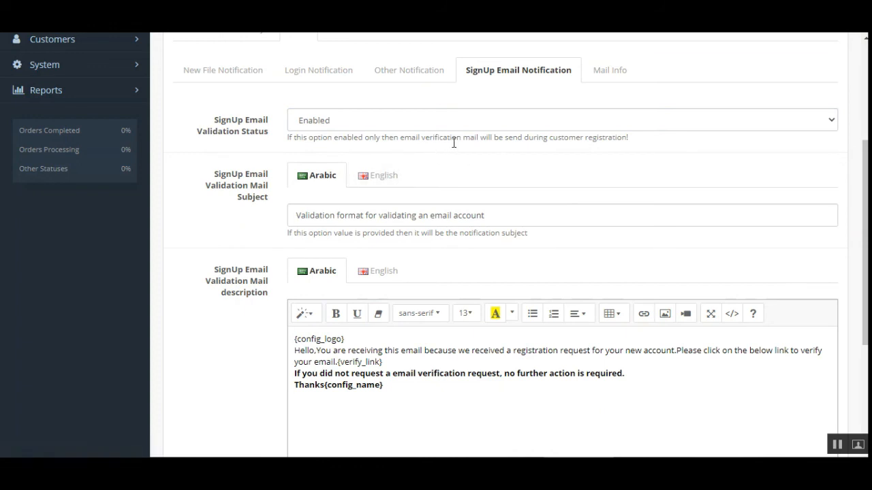
pyautogui.moveTo(488, 138); pyautogui.dragTo(632, 142)
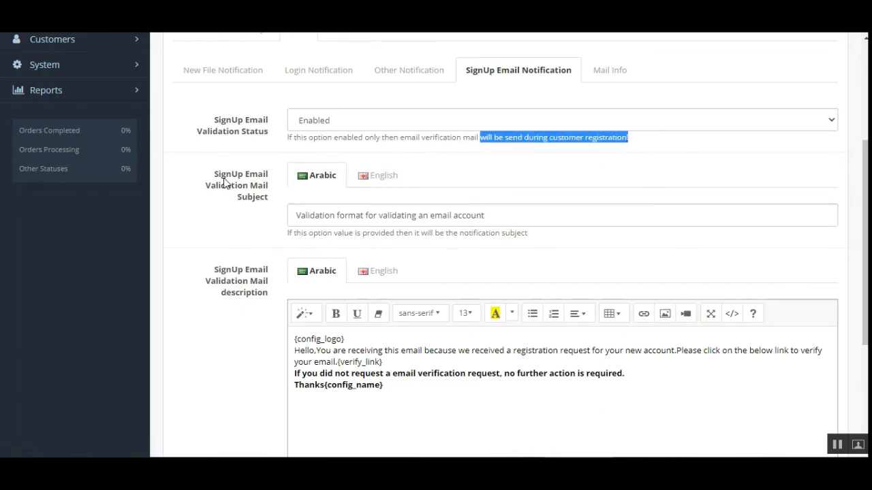
pyautogui.moveTo(222, 174); pyautogui.dragTo(269, 199)
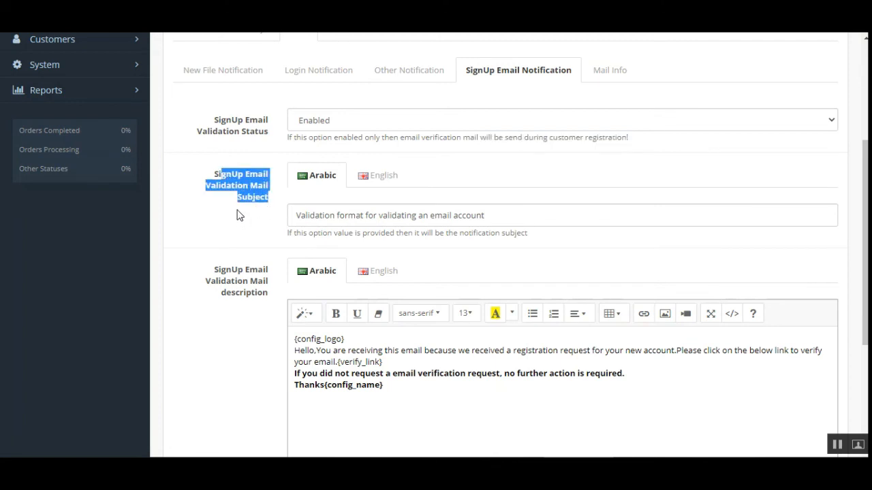
pyautogui.moveTo(496, 216); pyautogui.dragTo(272, 222)
pyautogui.click(381, 360)
# - Review the validation mail template's {config_logo} placeholder and the list of email template codes
pyautogui.scroll(-3, 381, 358)
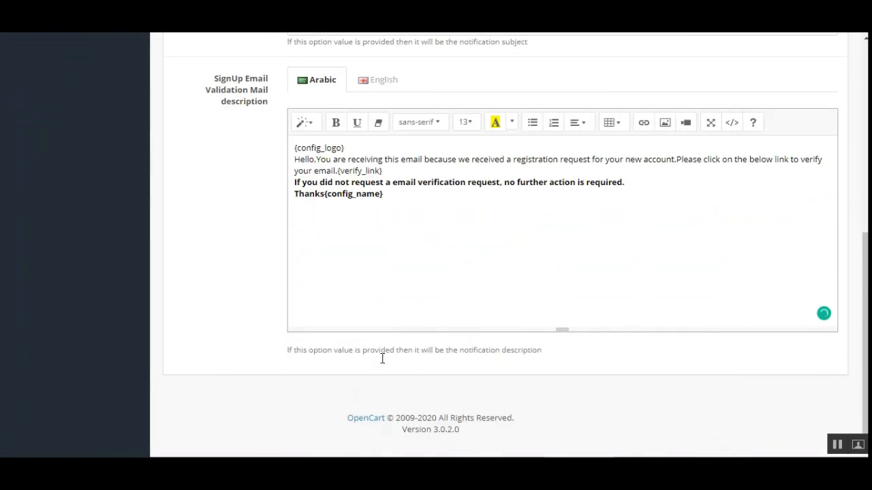
pyautogui.scroll(3, 382, 362)
pyautogui.scroll(2, 381, 362)
pyautogui.scroll(-3, 383, 356)
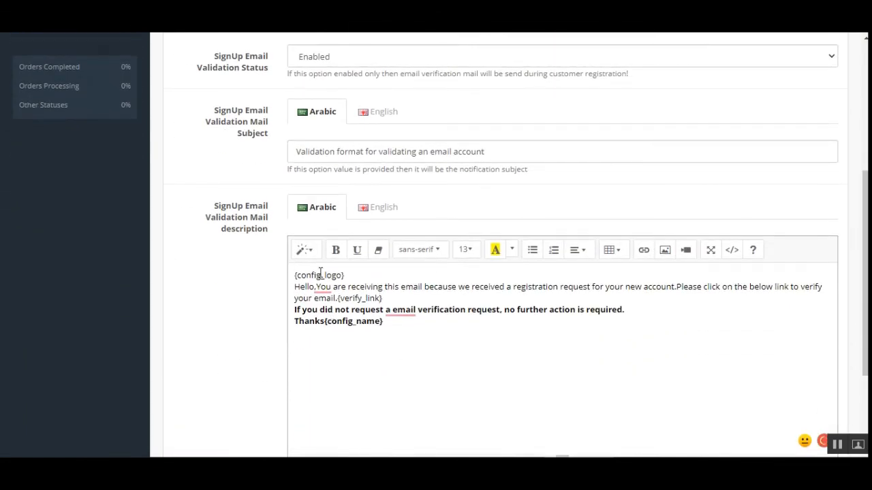
pyautogui.moveTo(305, 278); pyautogui.dragTo(338, 276)
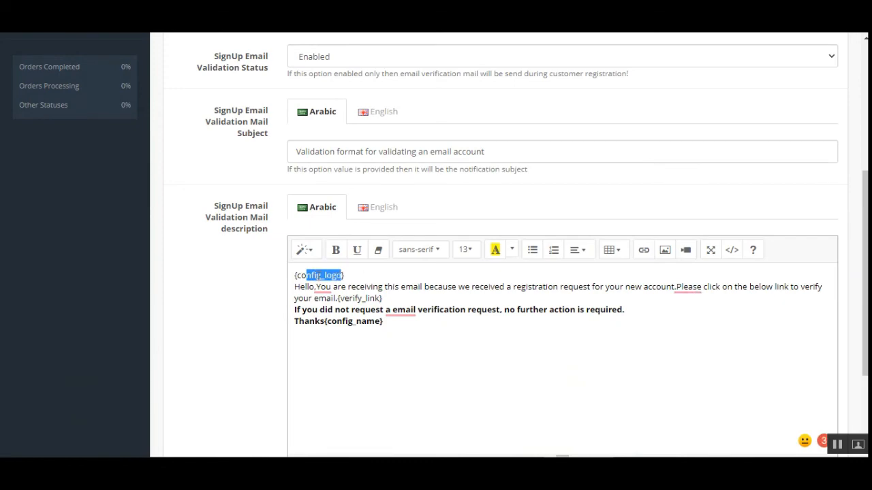
pyautogui.scroll(2, 476, 218)
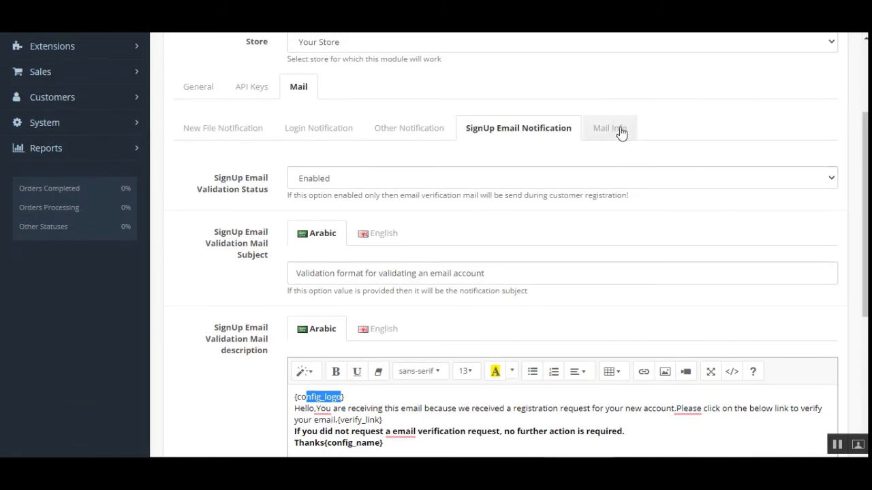
pyautogui.click(608, 128)
pyautogui.scroll(-2, 411, 320)
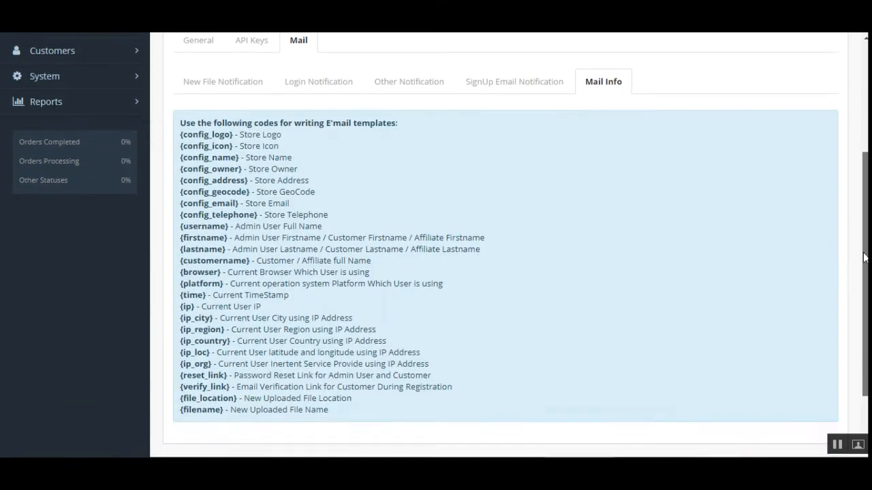
pyautogui.scroll(3, 729, 203)
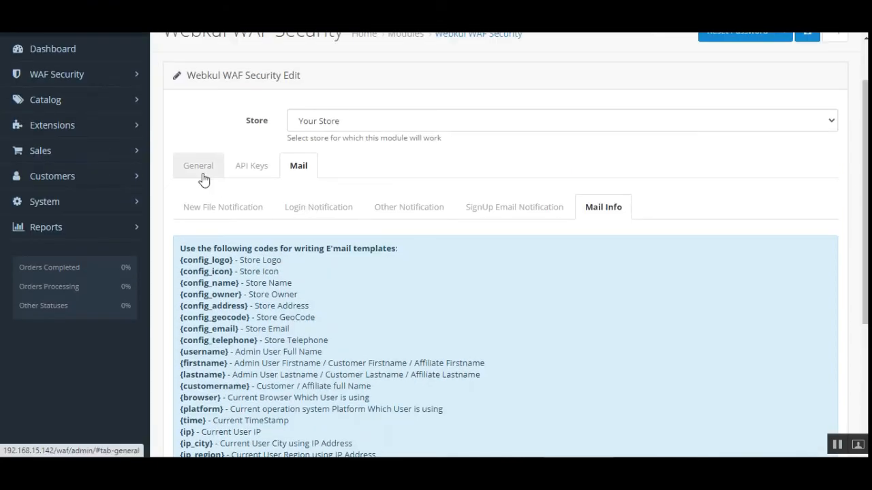
# - Cycle through the New File, Login and Reset Password notification tabs, ending on SignUp Email Notification
pyautogui.click(191, 216)
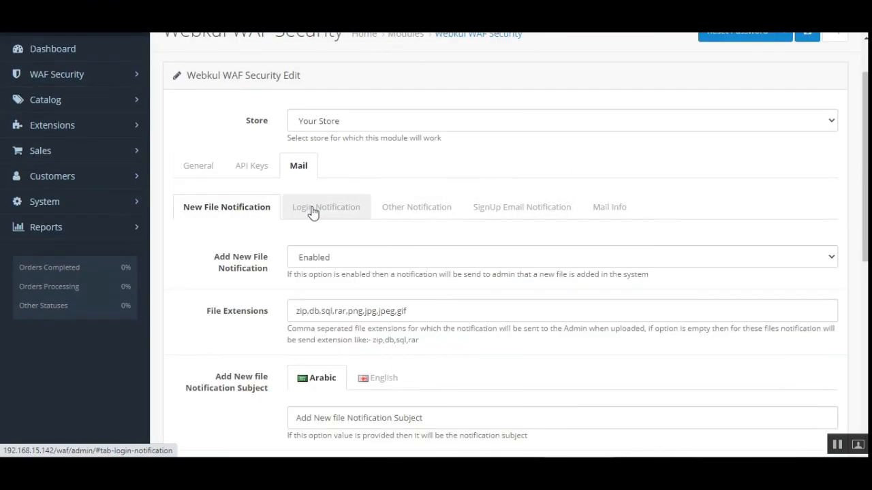
pyautogui.click(320, 209)
pyautogui.click(239, 207)
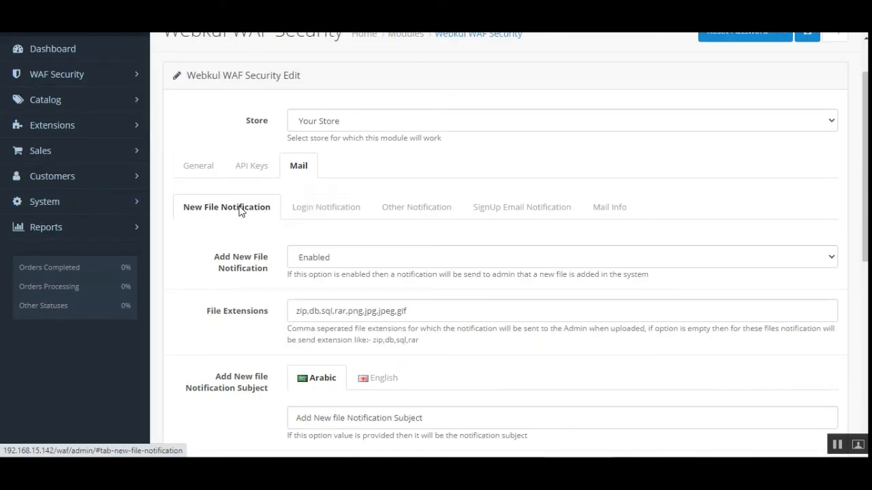
pyautogui.click(323, 214)
pyautogui.click(425, 211)
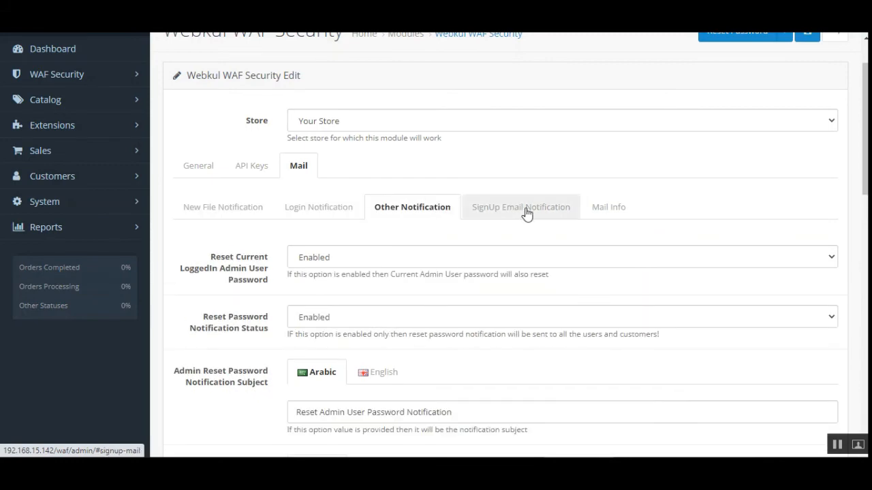
pyautogui.click(526, 214)
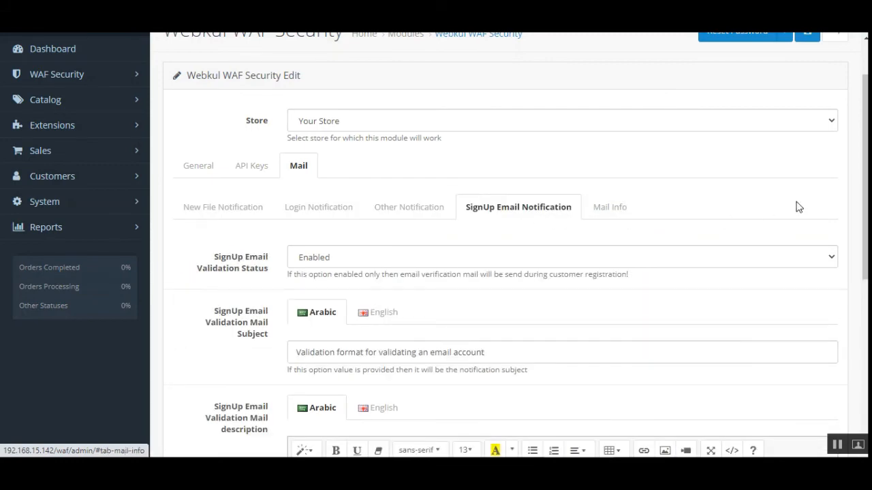
pyautogui.scroll(-10, 795, 204)
pyautogui.scroll(10, 529, 177)
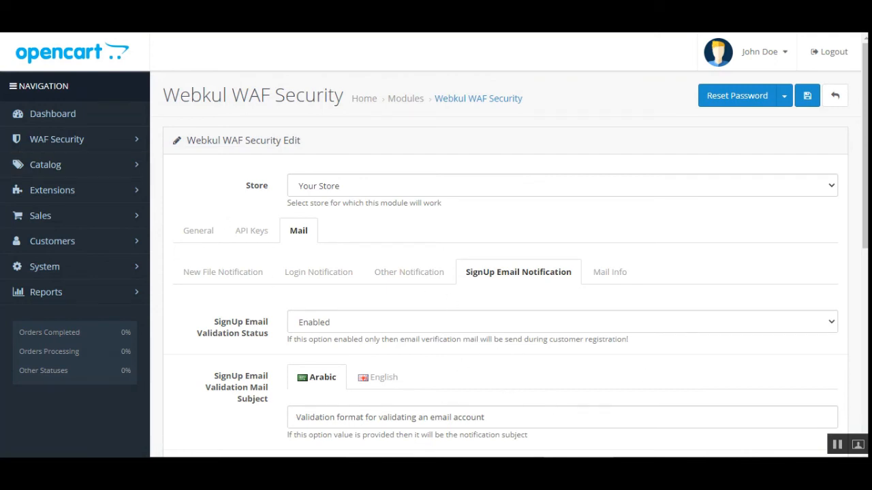
# - Go to the WAF Security IP Ban list with its five banned IP addresses
pyautogui.click(52, 144)
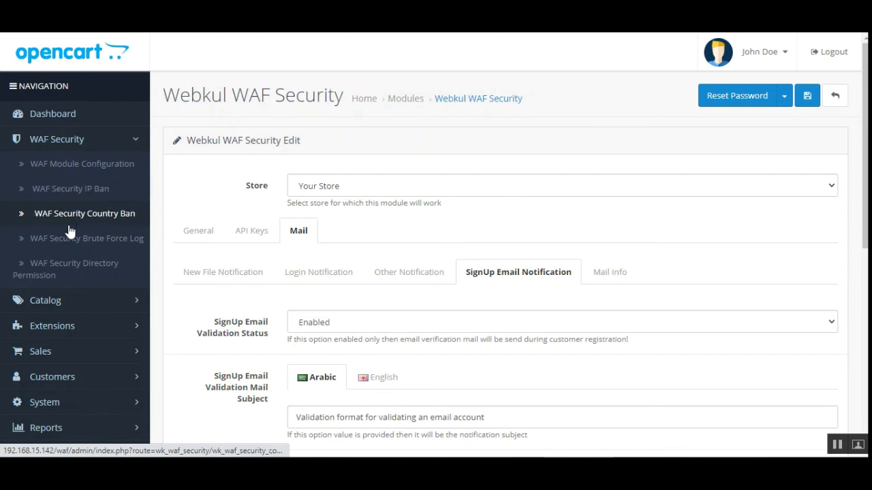
pyautogui.rightClick(80, 193)
pyautogui.click(129, 197)
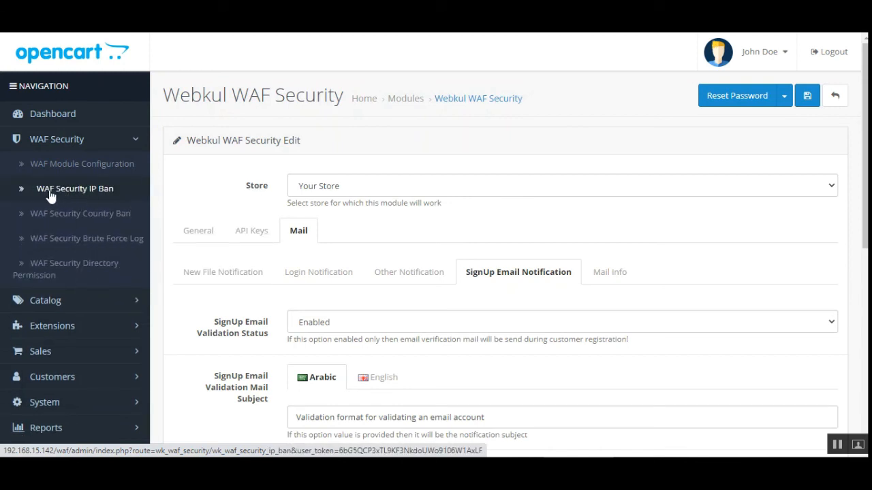
pyautogui.click(108, 193)
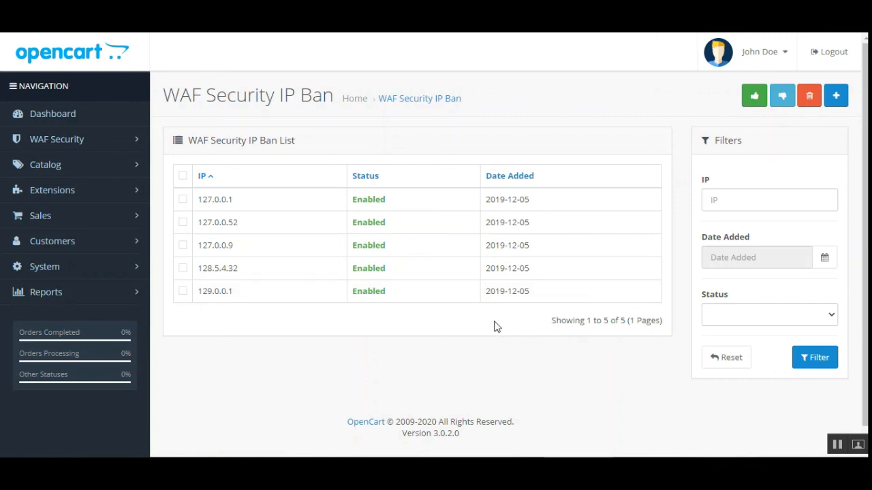
# - Disable, re-enable, then delete the 127.0.0.1 IP ban entry
pyautogui.click(183, 199)
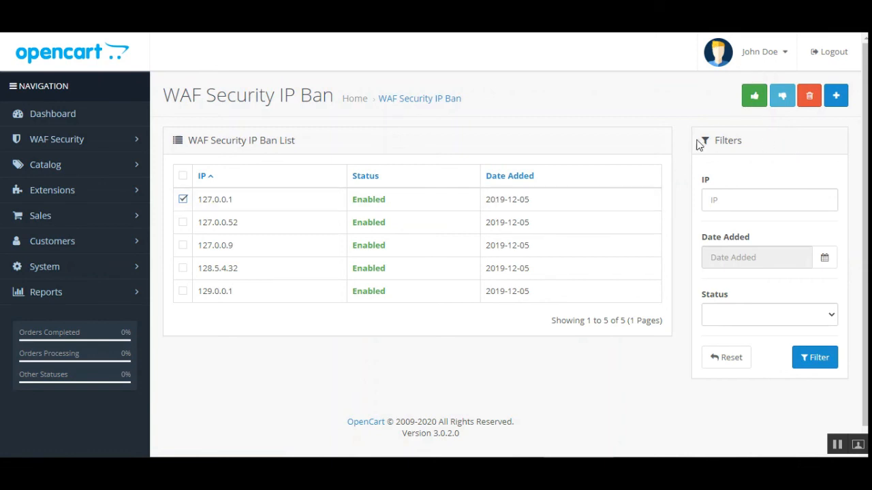
pyautogui.click(783, 99)
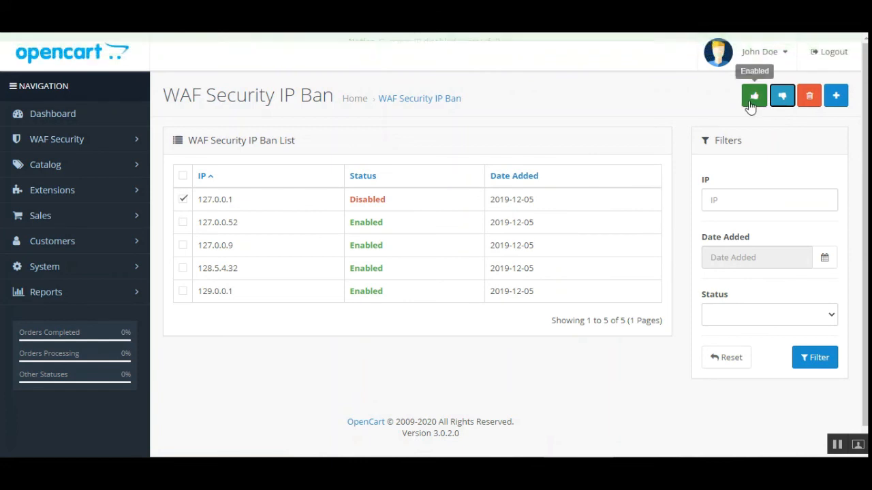
pyautogui.click(753, 95)
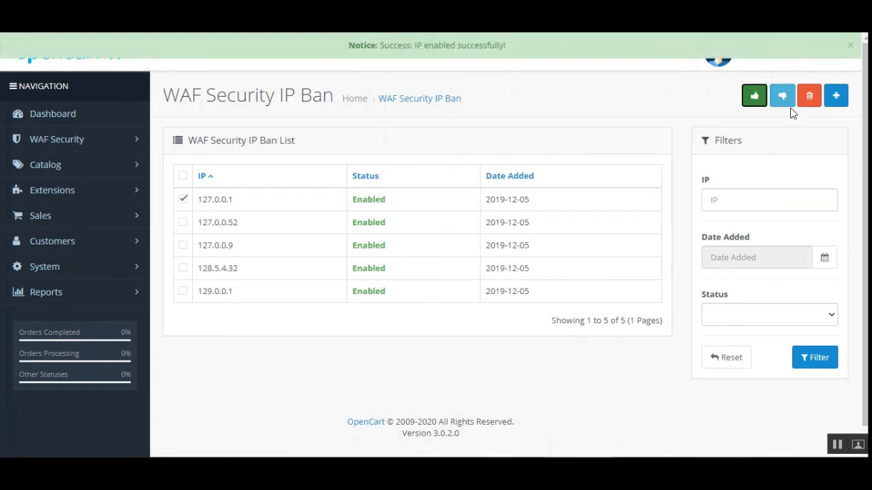
pyautogui.click(810, 99)
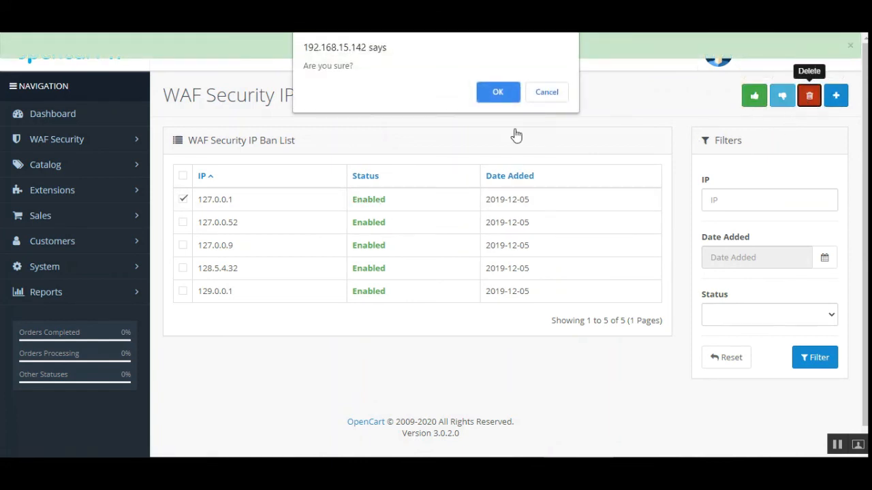
pyautogui.click(515, 97)
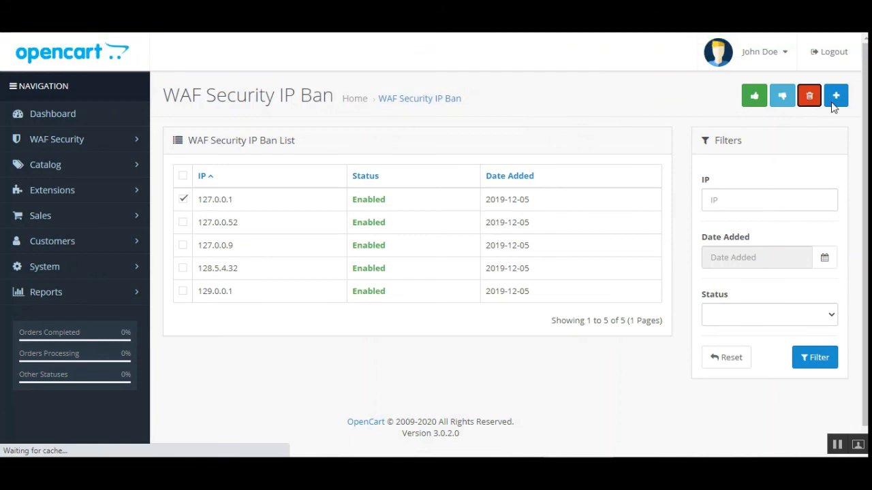
pyautogui.click(835, 96)
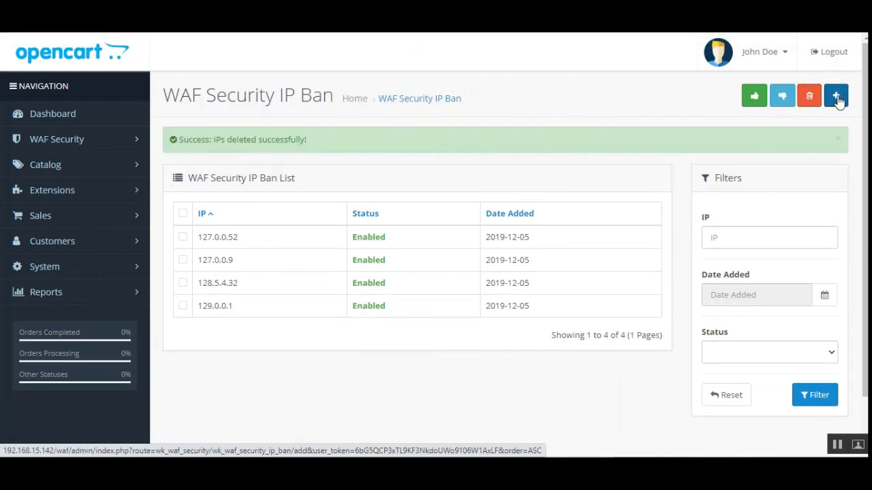
# - Leave the new IP ban form unsaved, status left Enabled, and return to the four-IP ban list
pyautogui.click(361, 193)
pyautogui.click(350, 202)
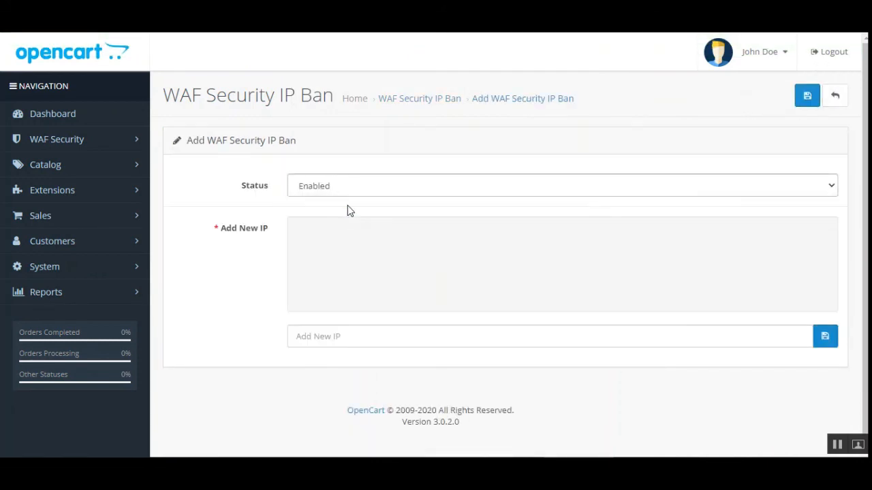
pyautogui.click(405, 257)
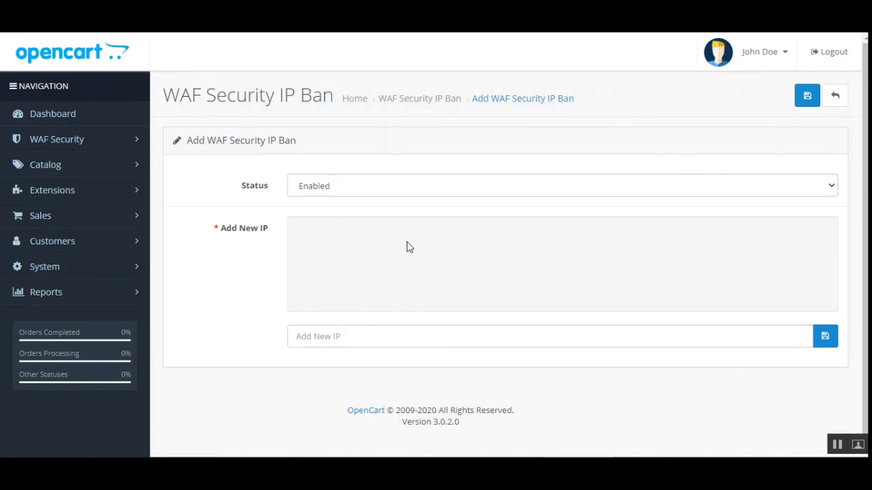
pyautogui.click(365, 336)
pyautogui.click(811, 341)
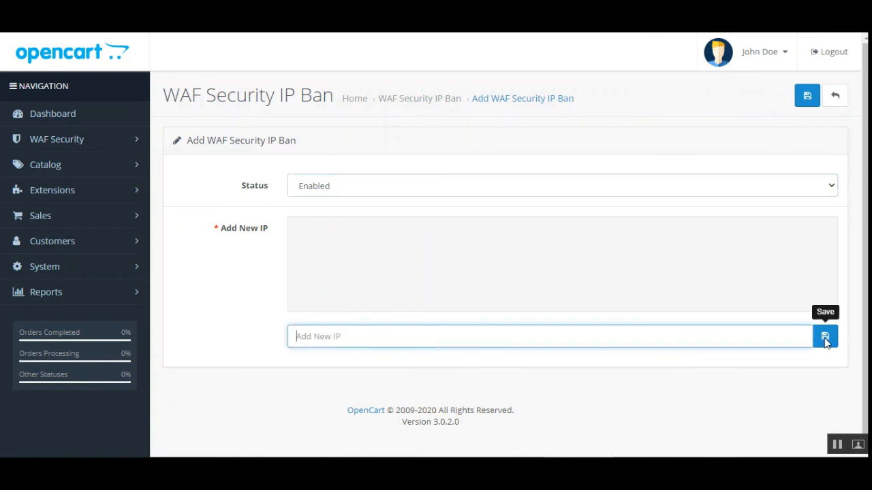
pyautogui.click(835, 96)
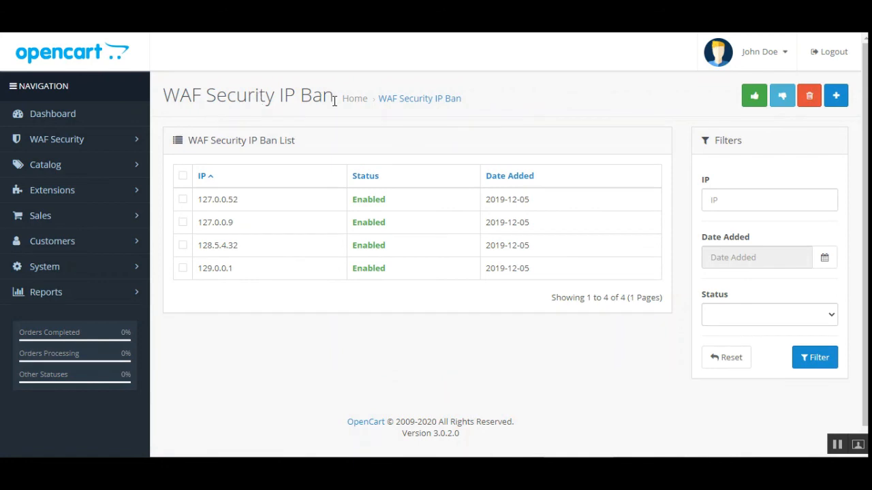
# - In Country Ban, disable, re-enable, then delete the Aaland Islands ban
pyautogui.click(107, 143)
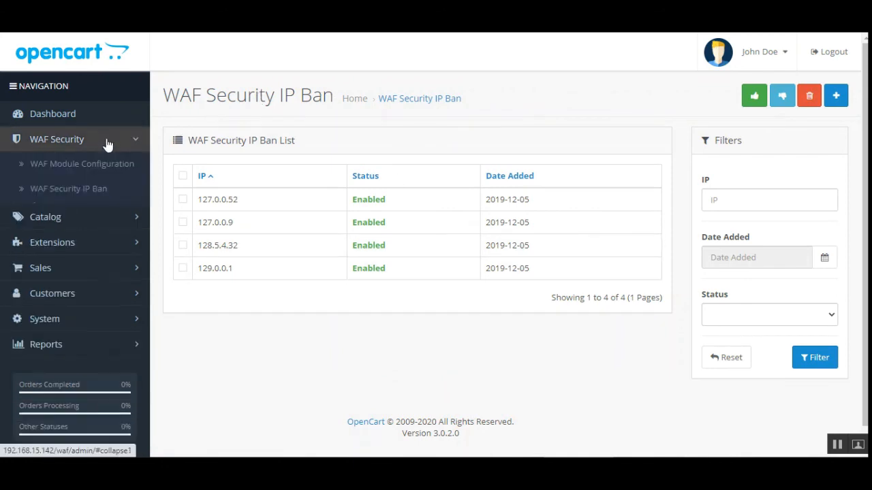
pyautogui.click(109, 216)
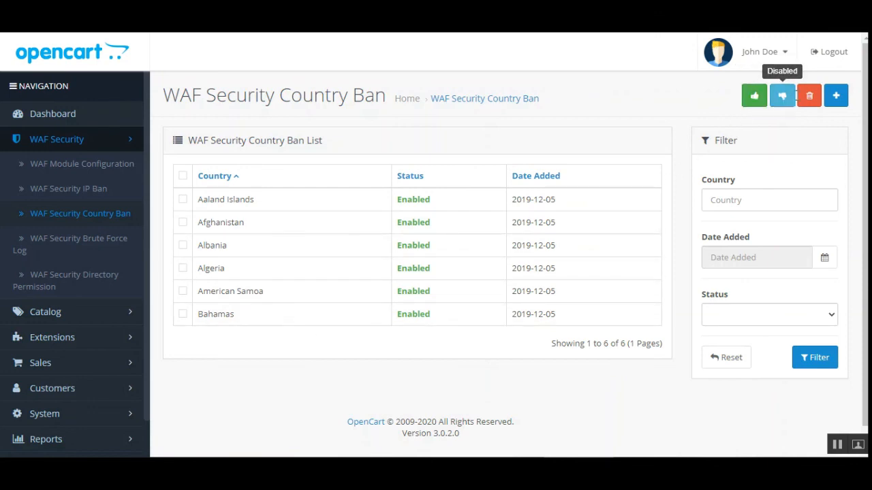
pyautogui.click(182, 200)
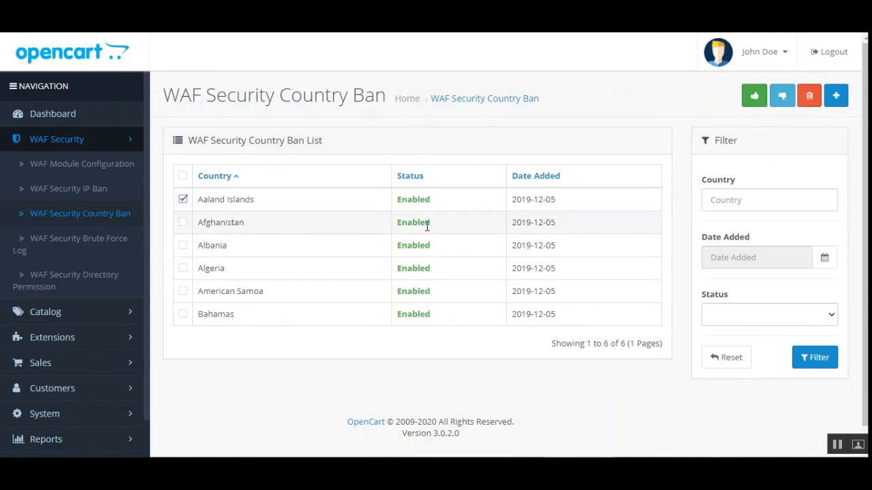
pyautogui.click(785, 99)
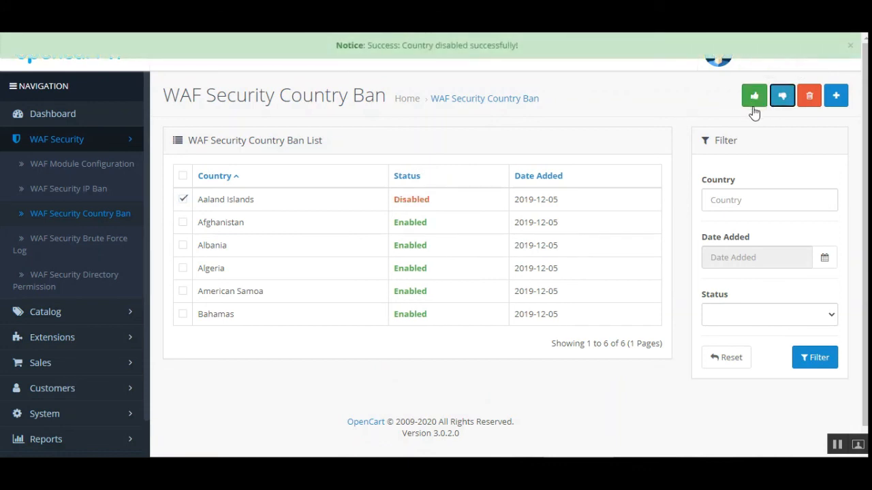
pyautogui.click(756, 106)
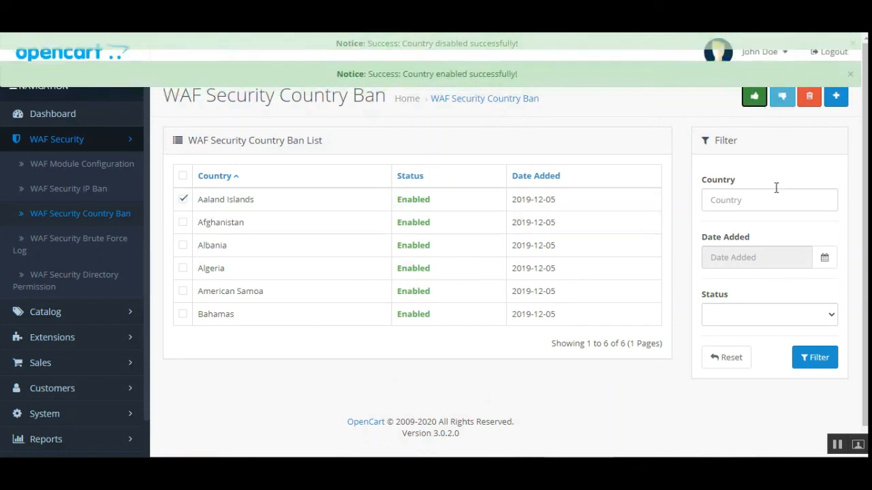
pyautogui.click(810, 96)
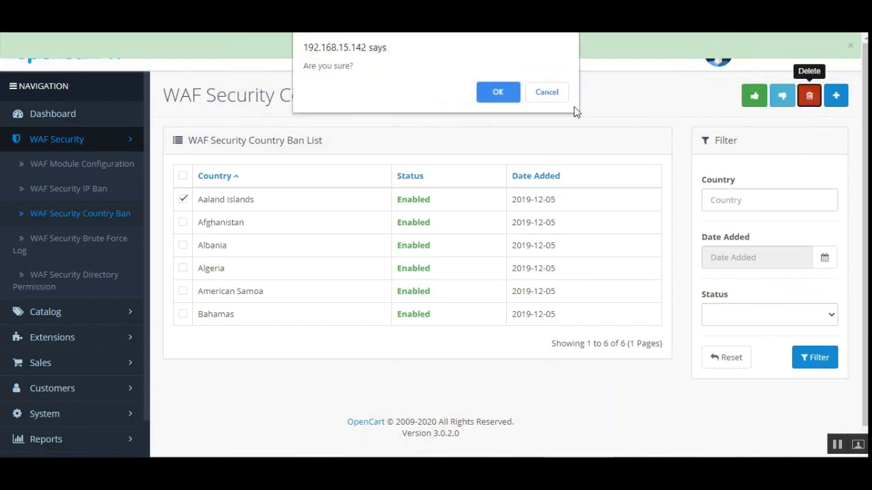
pyautogui.click(489, 99)
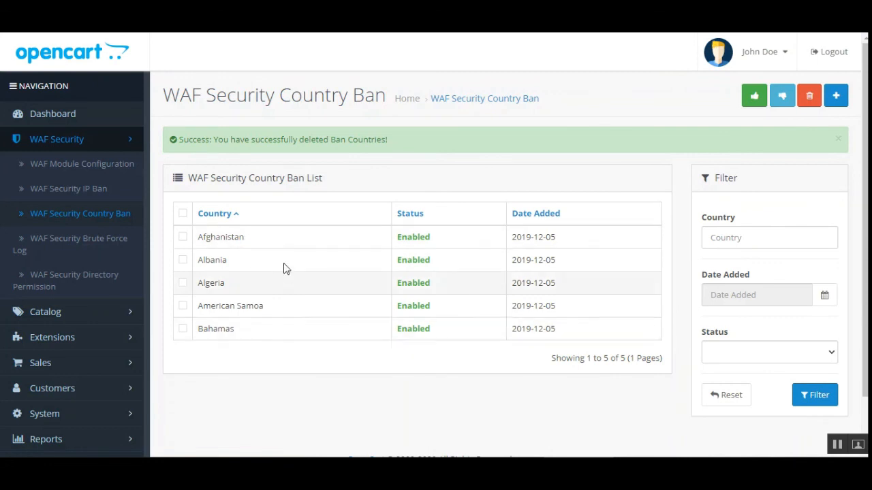
# - Add Angola as an Enabled banned country and save it
pyautogui.click(838, 97)
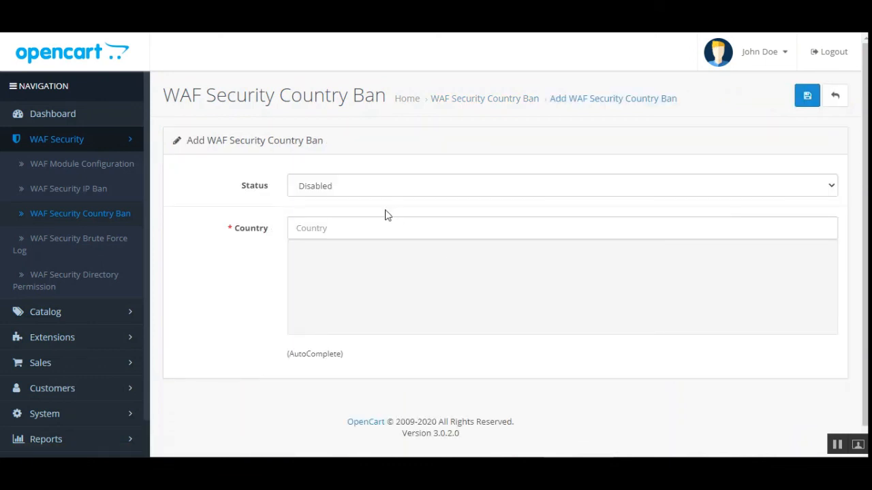
pyautogui.click(353, 192)
pyautogui.click(344, 203)
pyautogui.click(368, 228)
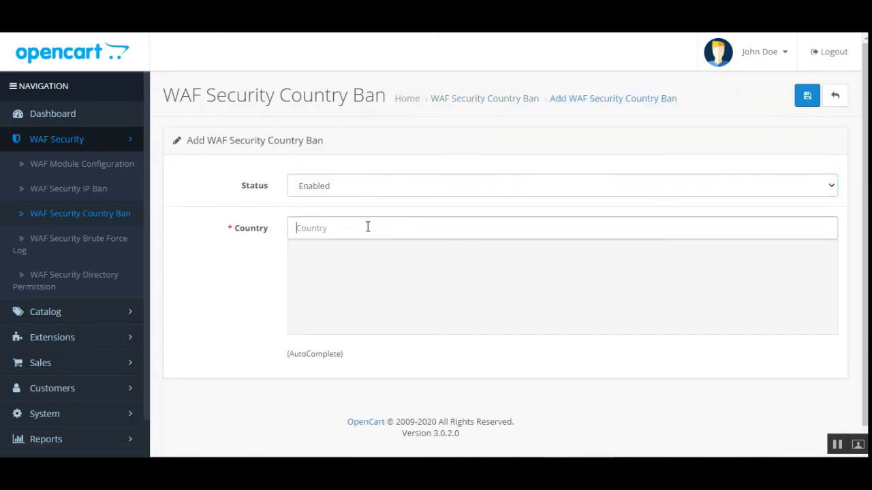
pyautogui.click(323, 289)
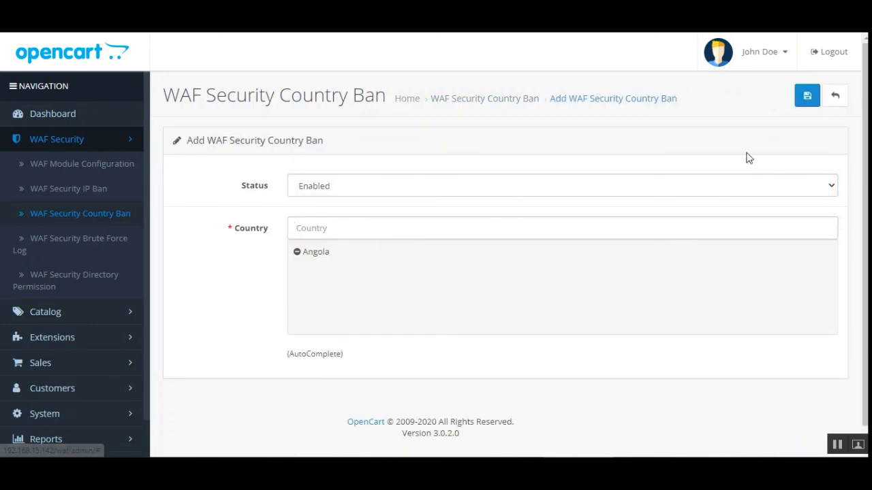
pyautogui.click(808, 99)
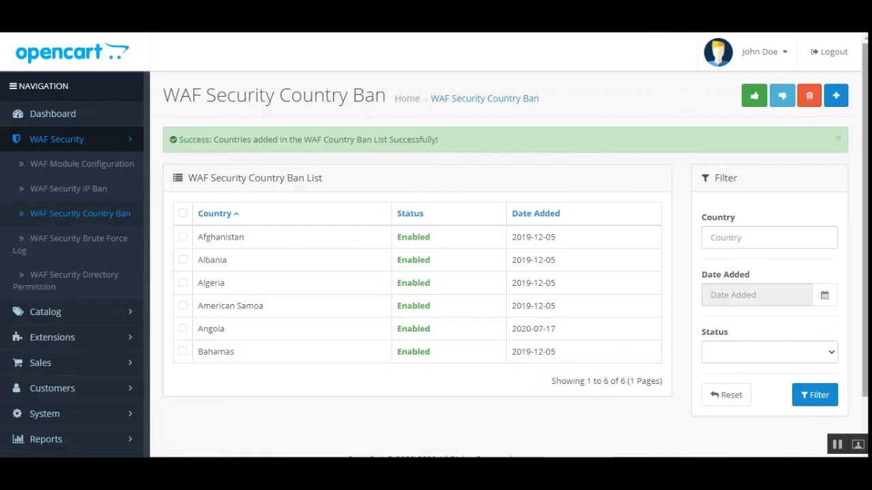
pyautogui.scroll(-1, 865, 272)
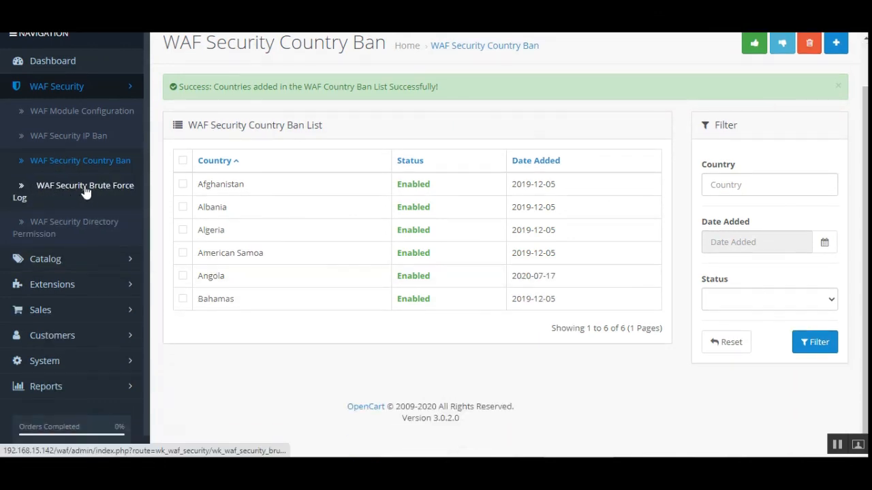
# - Open the Brute Force Log, scroll through the failed login entries, and download the log file
pyautogui.click(116, 192)
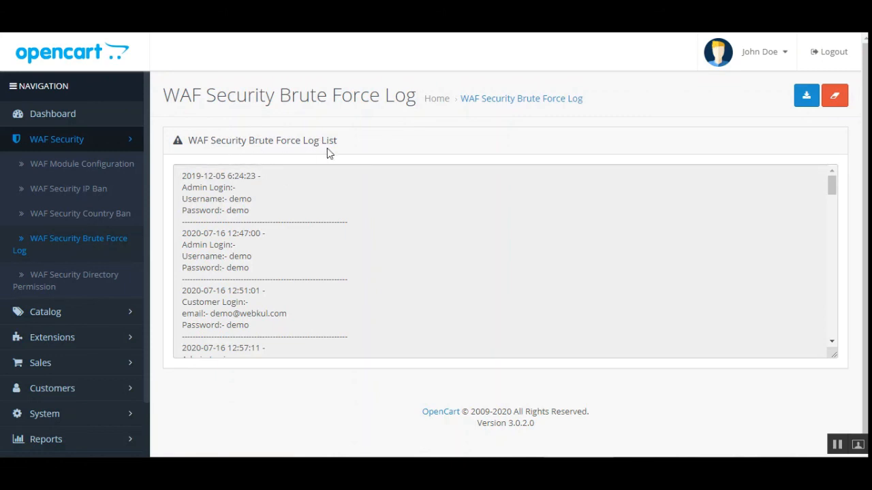
pyautogui.moveTo(832, 184); pyautogui.dragTo(835, 214)
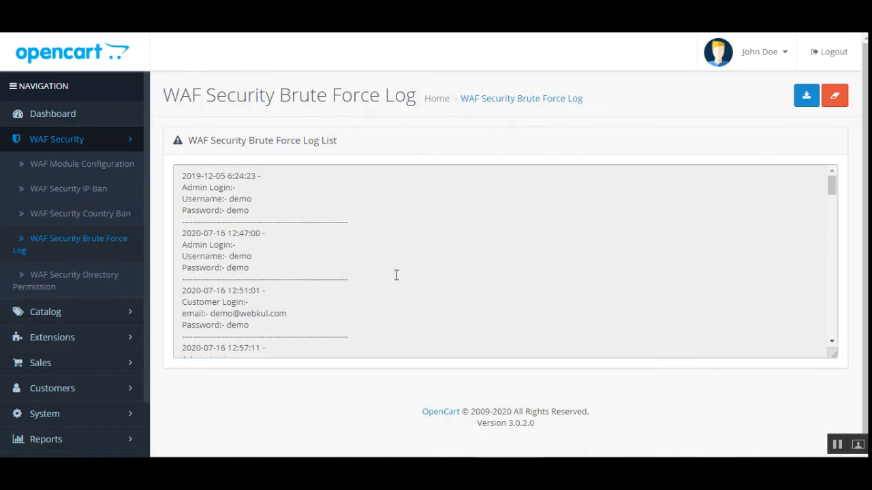
pyautogui.moveTo(832, 188); pyautogui.dragTo(833, 350)
pyautogui.moveTo(832, 302); pyautogui.dragTo(832, 184)
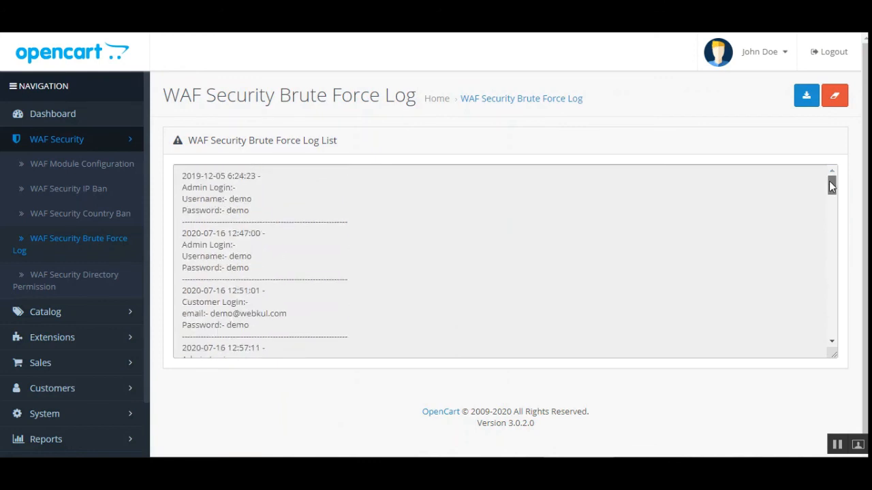
pyautogui.moveTo(199, 179); pyautogui.dragTo(306, 340)
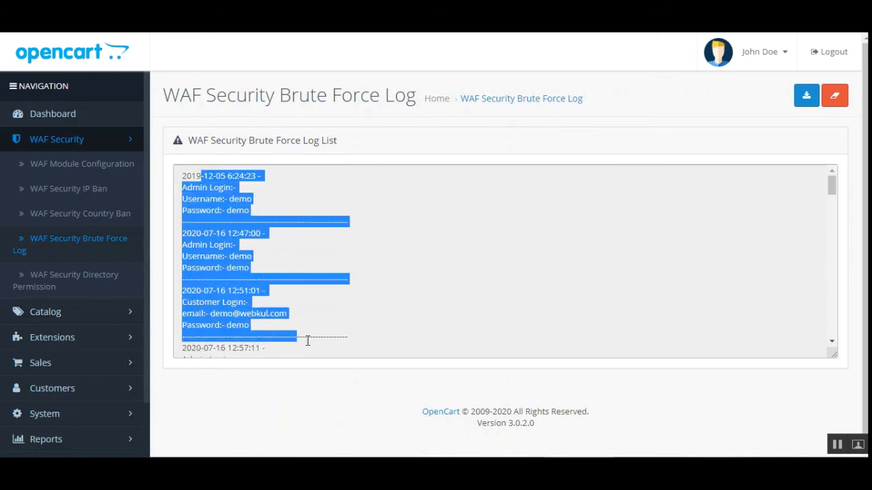
pyautogui.click(647, 157)
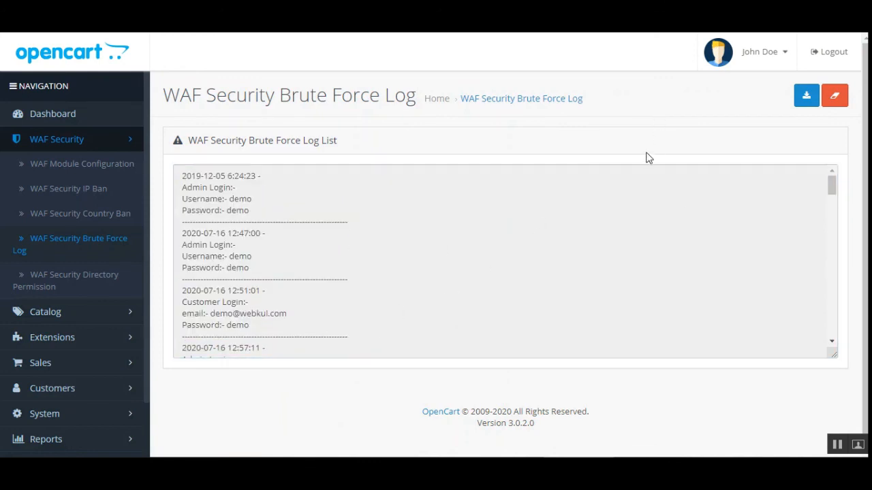
pyautogui.click(806, 99)
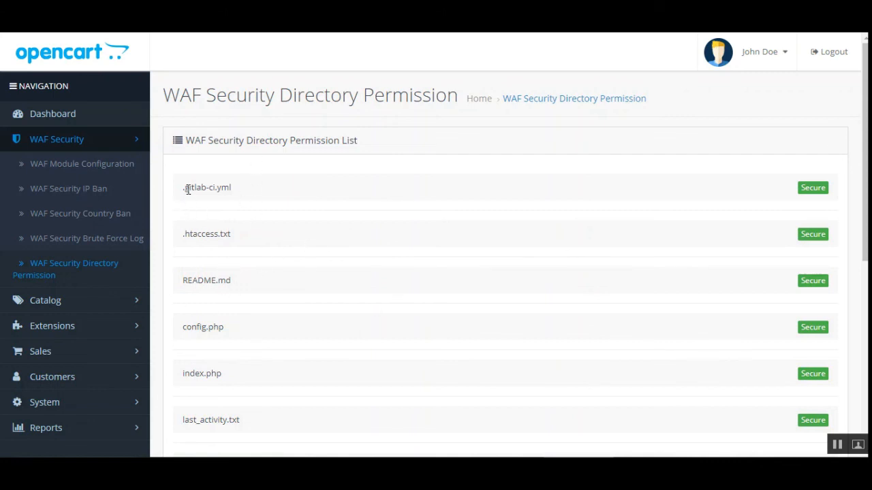
# - Scroll through the Directory Permission list to check each file shows Secure
pyautogui.moveTo(188, 190); pyautogui.dragTo(230, 197)
pyautogui.scroll(-3, 230, 196)
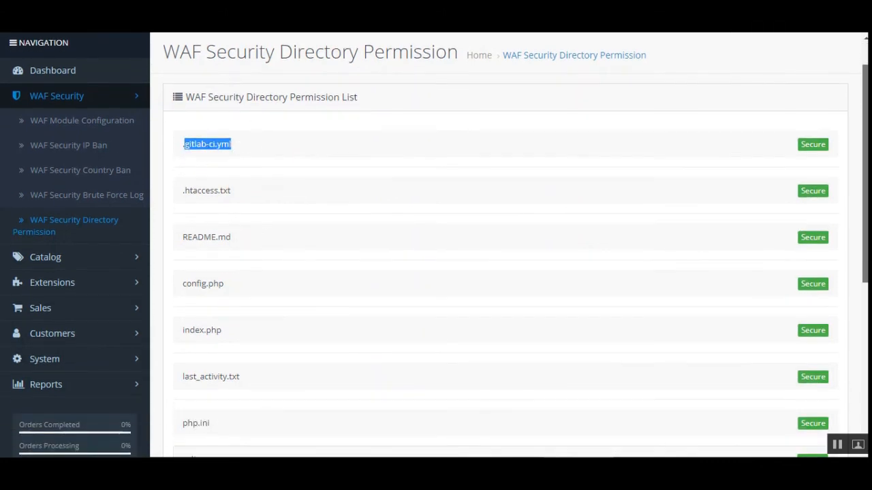
pyautogui.scroll(-4, 856, 306)
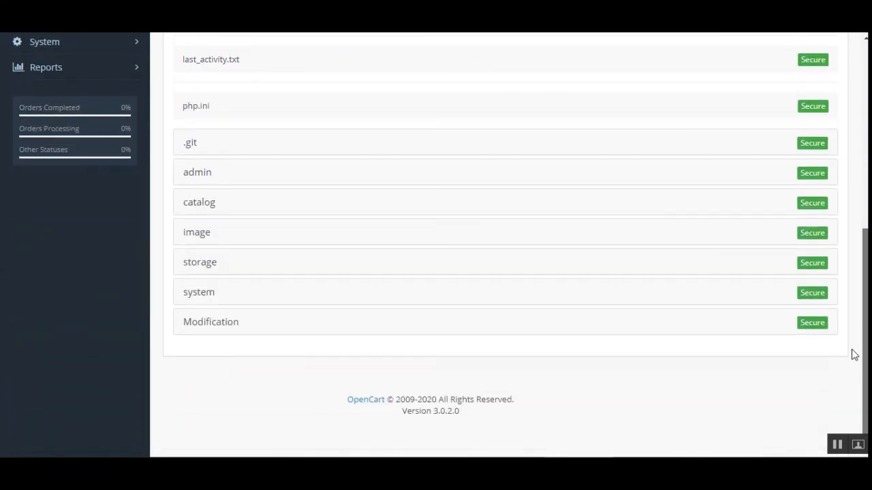
pyautogui.scroll(2, 852, 354)
pyautogui.scroll(4, 855, 272)
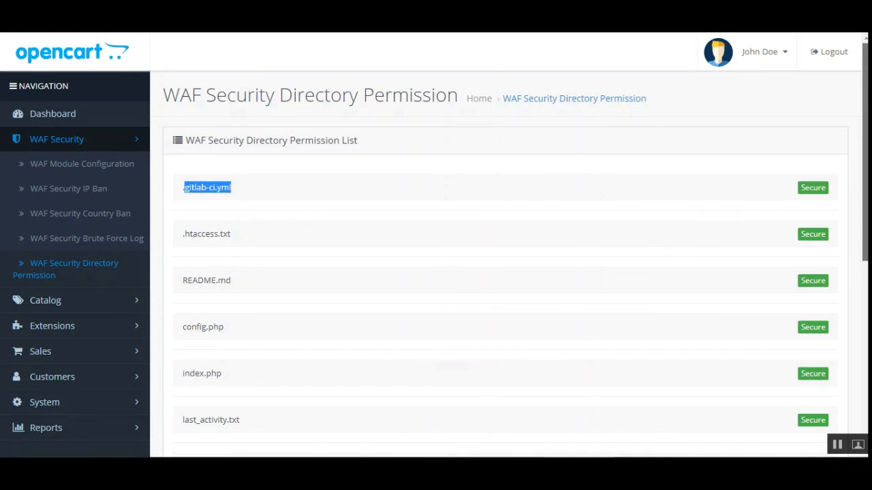
pyautogui.scroll(-3, 854, 238)
pyautogui.scroll(3, 753, 101)
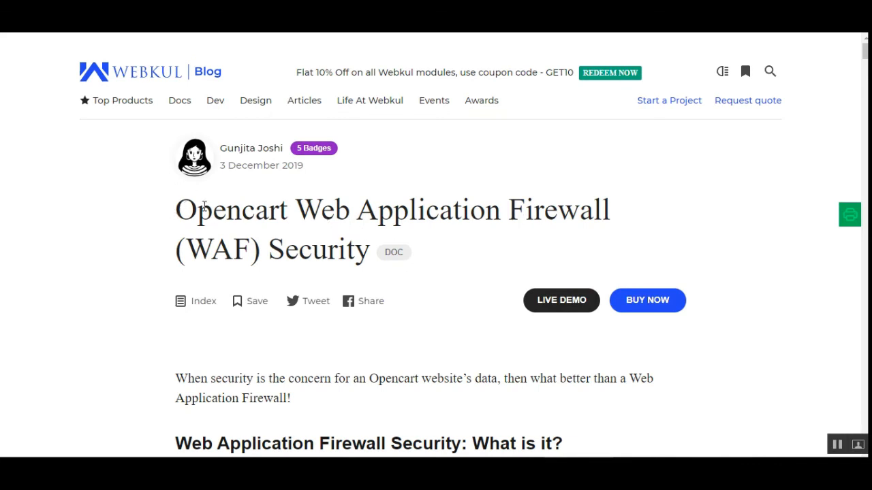
pyautogui.moveTo(178, 207); pyautogui.dragTo(583, 206)
pyautogui.click(586, 208)
pyautogui.scroll(-2, 479, 295)
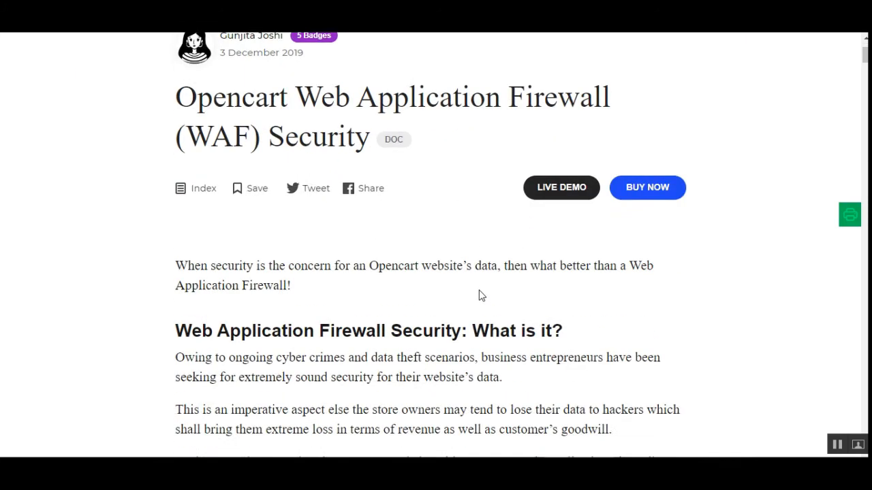
pyautogui.scroll(2, 481, 293)
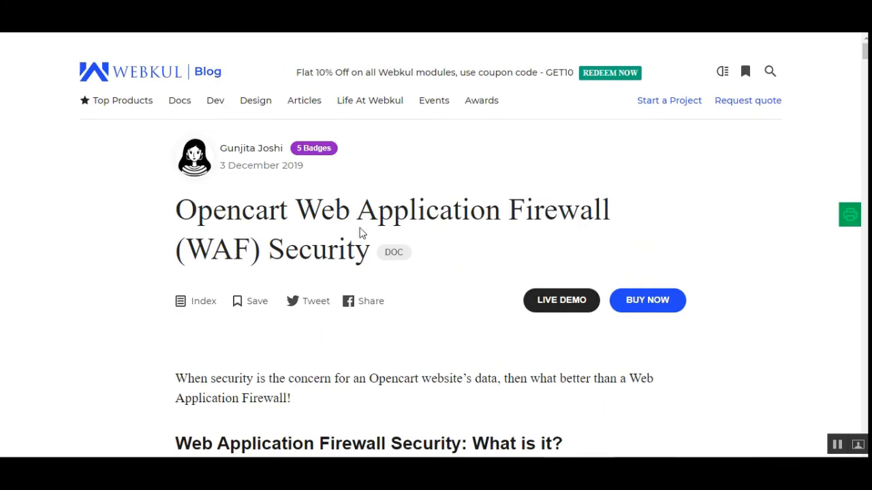